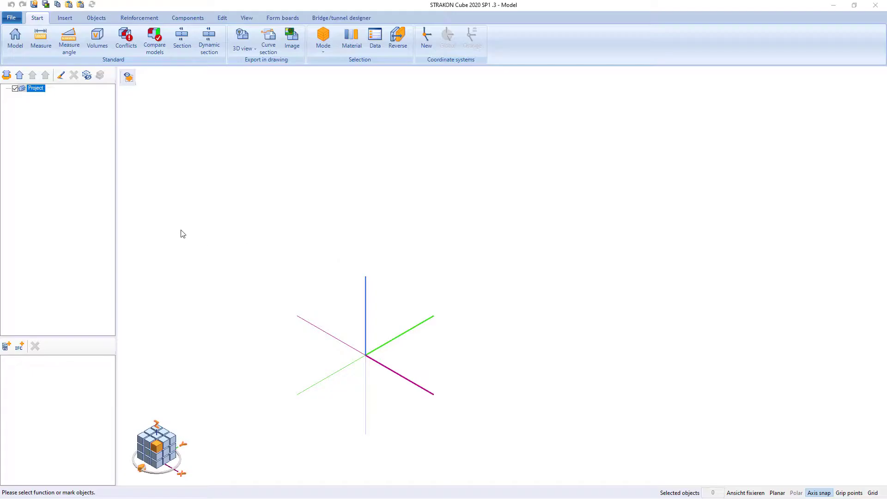
Step: Insert the 3D file Terrain model.reb from the Terrain folder, accepting its world coordinate system and automatic positioning
left_click(65, 18)
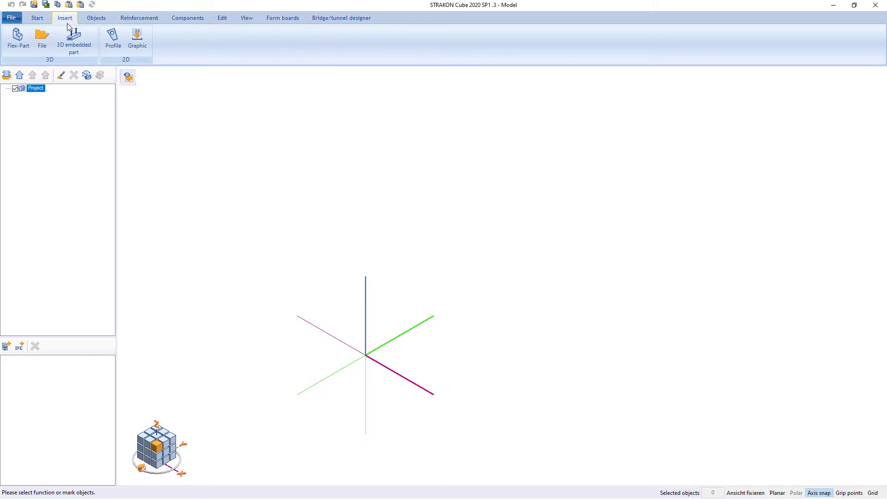
left_click(42, 41)
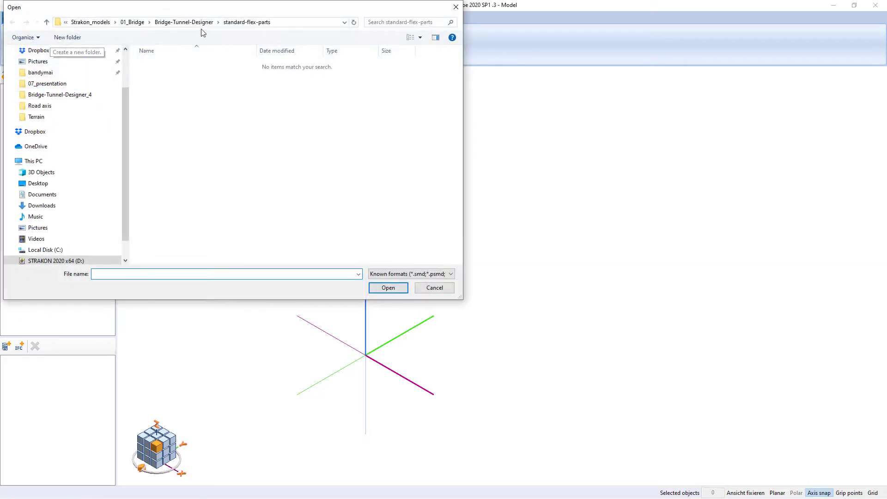
double_click(163, 162)
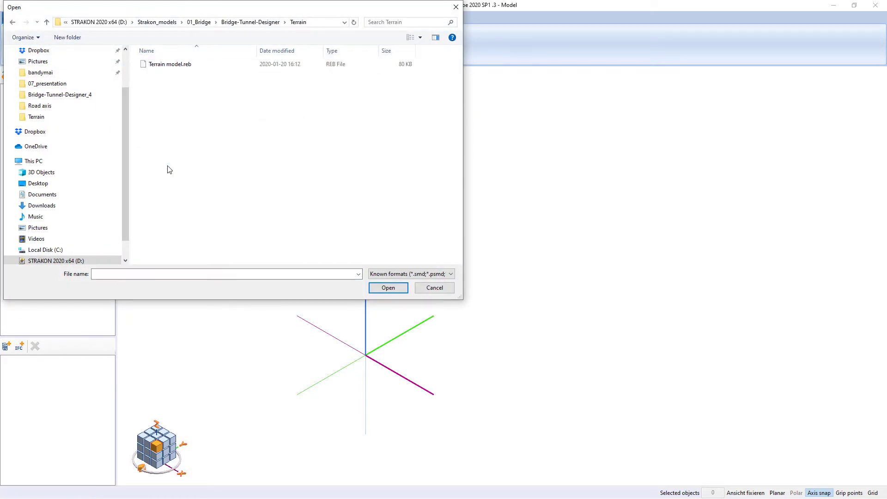
left_click(175, 66)
left_click(387, 288)
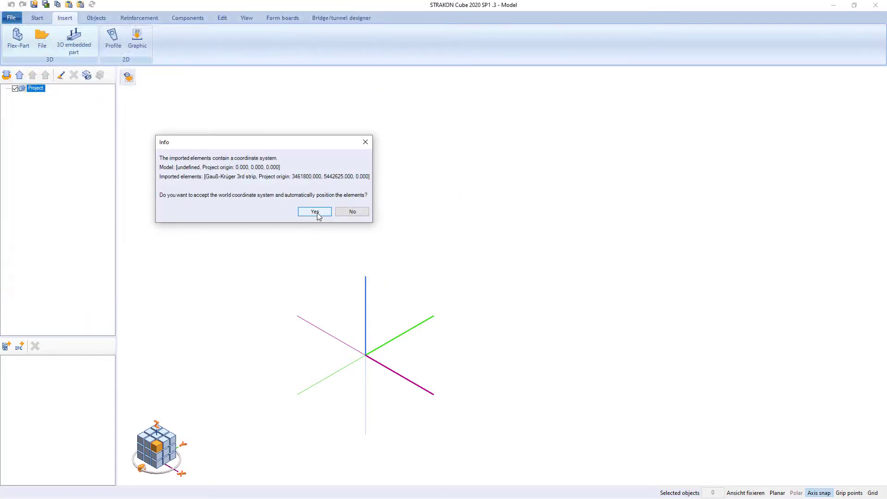
left_click(315, 212)
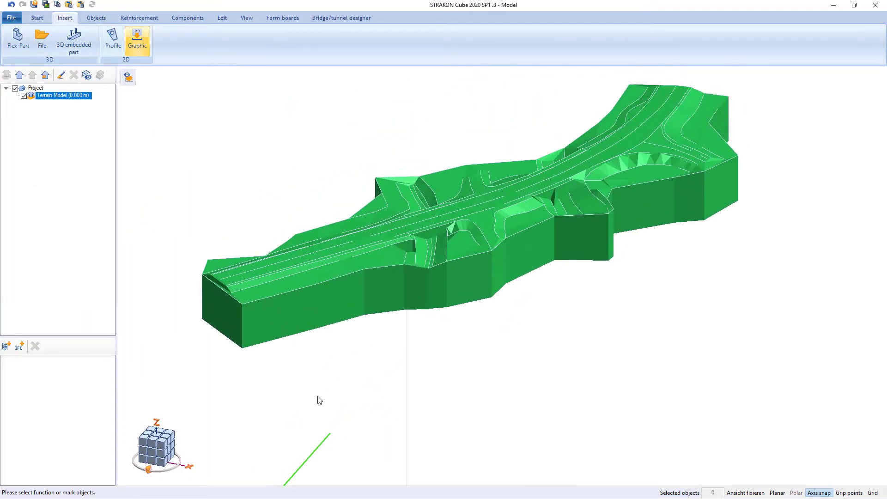
scroll(321, 183, "up", 4)
middle_click_drag(314, 171, 267, 174)
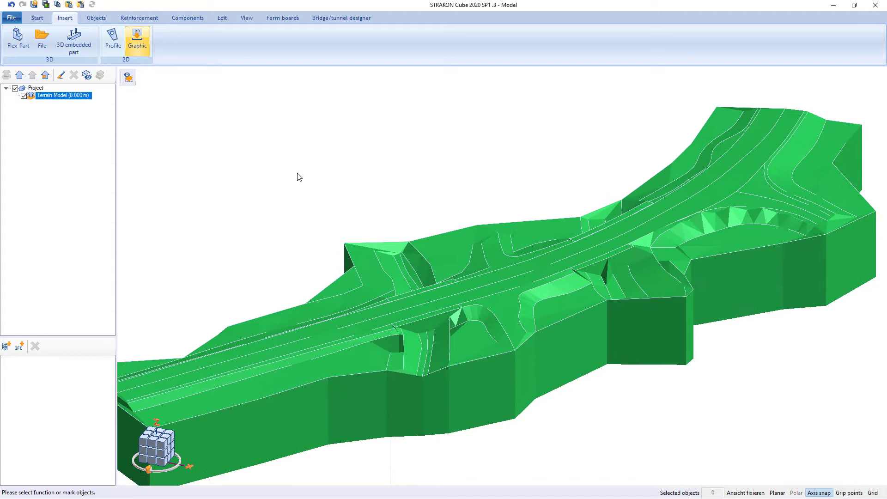
Step: Check the coordinate system and origin coordinates in the project's general properties
left_click(36, 88)
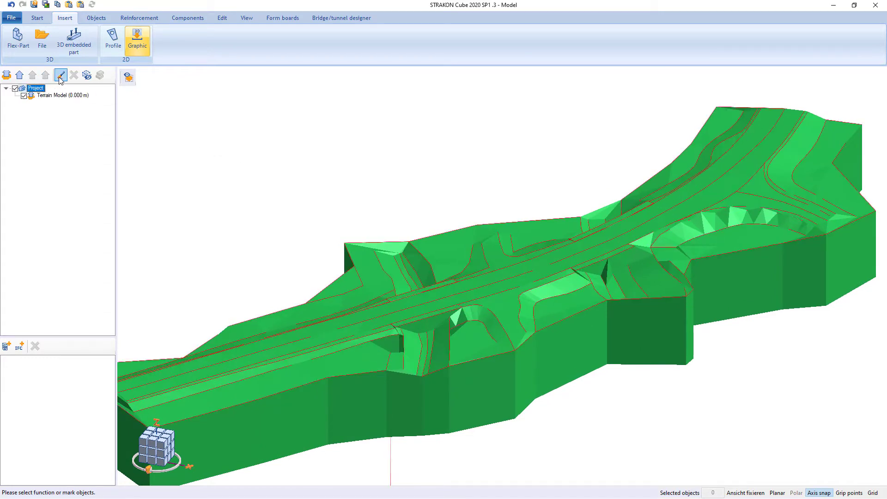
left_click(60, 75)
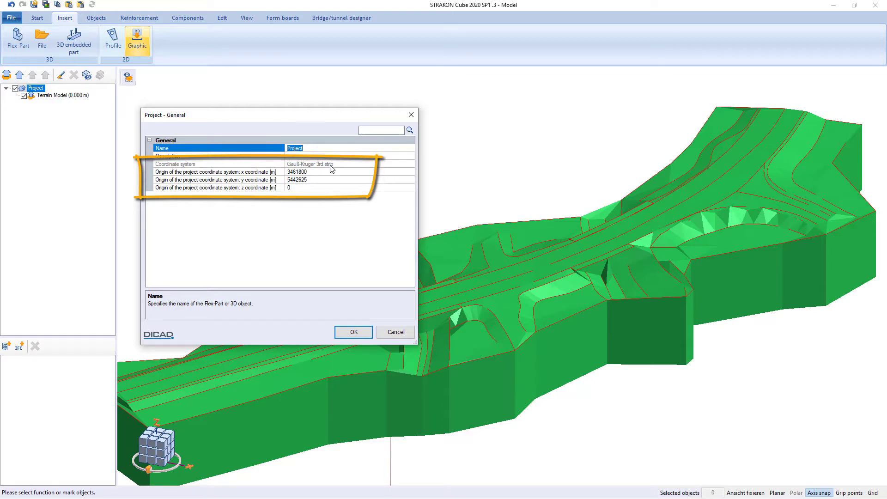
left_click(355, 332)
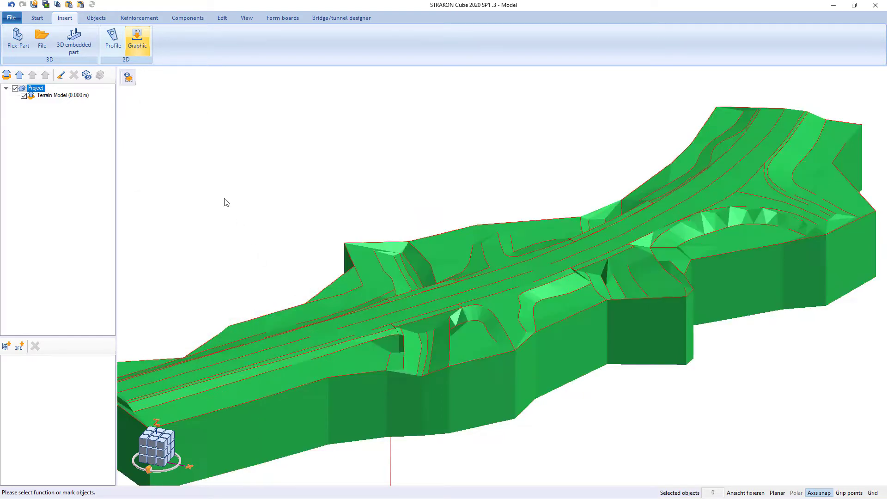
Step: Start a new 3D rail/roadway axis and load its roadway data from the file Axis 10.040
left_click(341, 18)
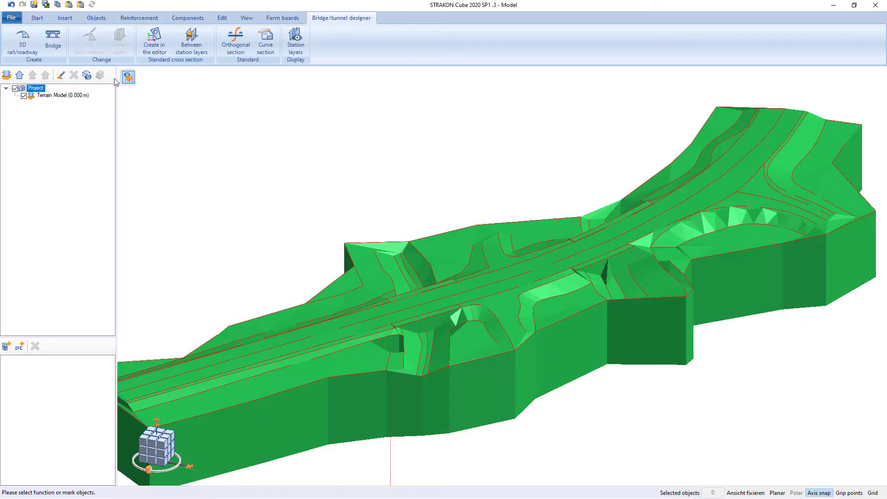
left_click(23, 44)
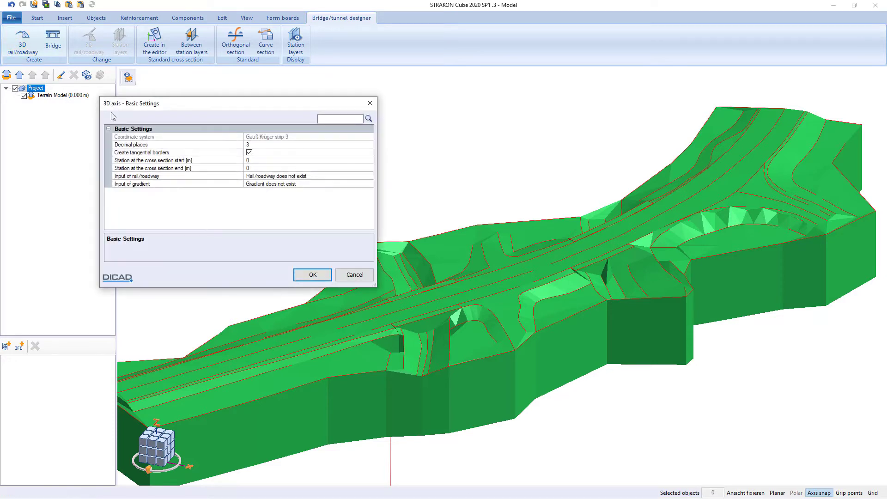
left_click(312, 179)
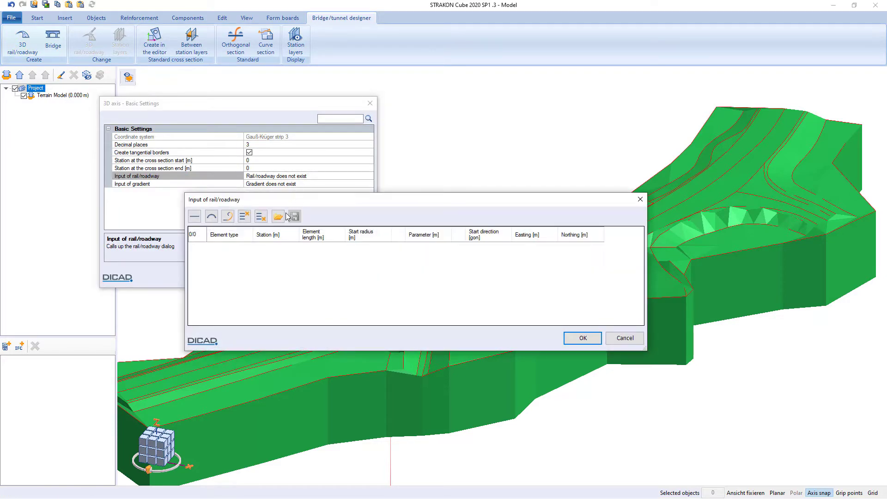
left_click(286, 214)
left_click(334, 234)
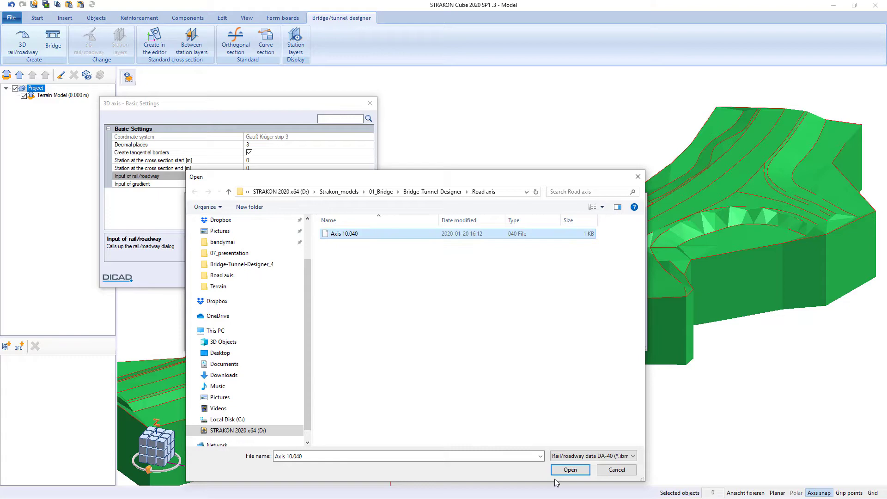
left_click(568, 469)
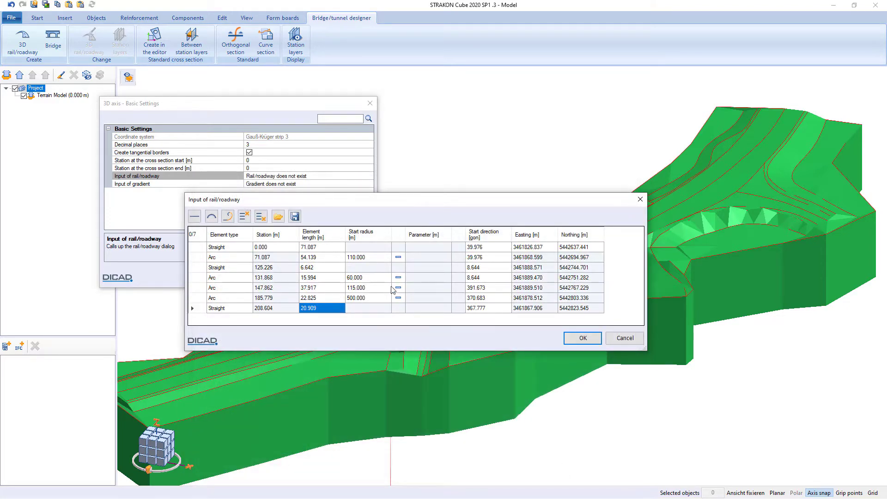
left_click(582, 337)
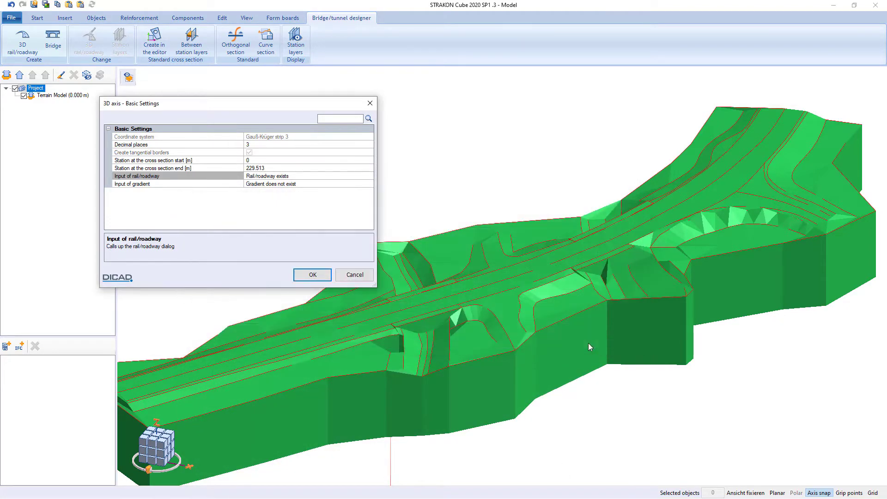
Step: Enter the roadway's gradient data, beginning with station 110.654 m and height 20.589 m, and create the 3D axis
double_click(298, 184)
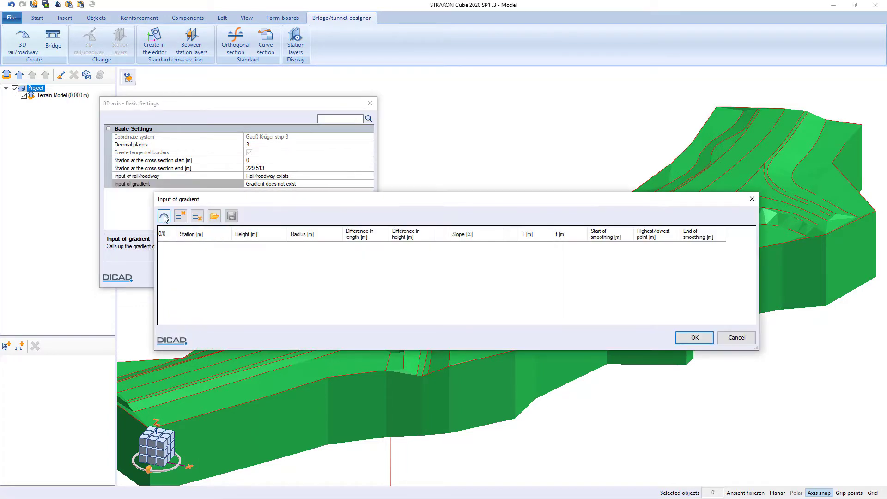
left_click(164, 216)
type("1")
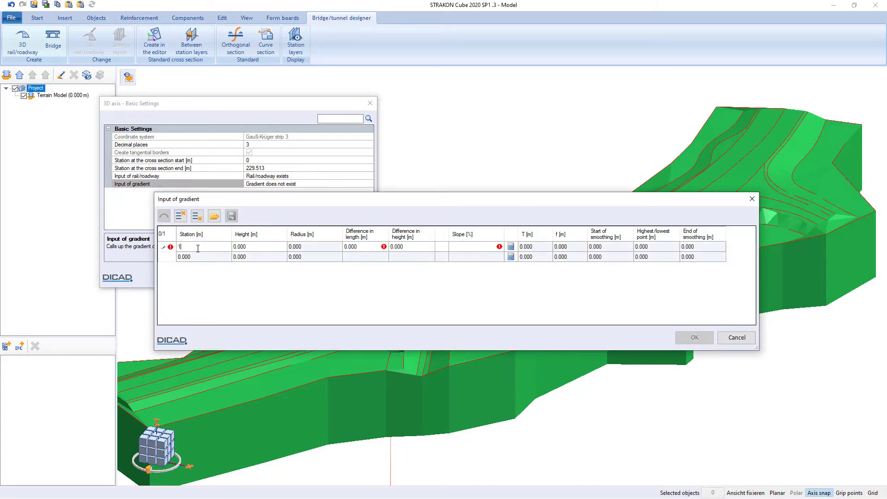
type("10.654")
key("Tab")
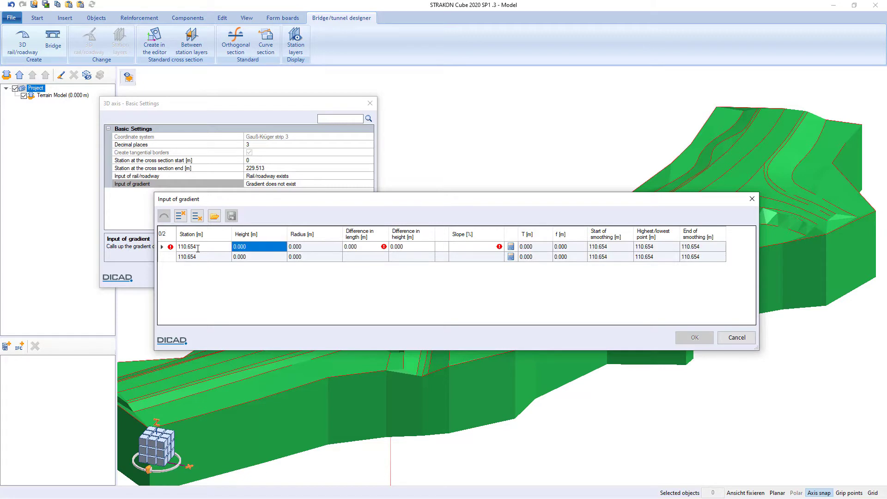
type("20.589")
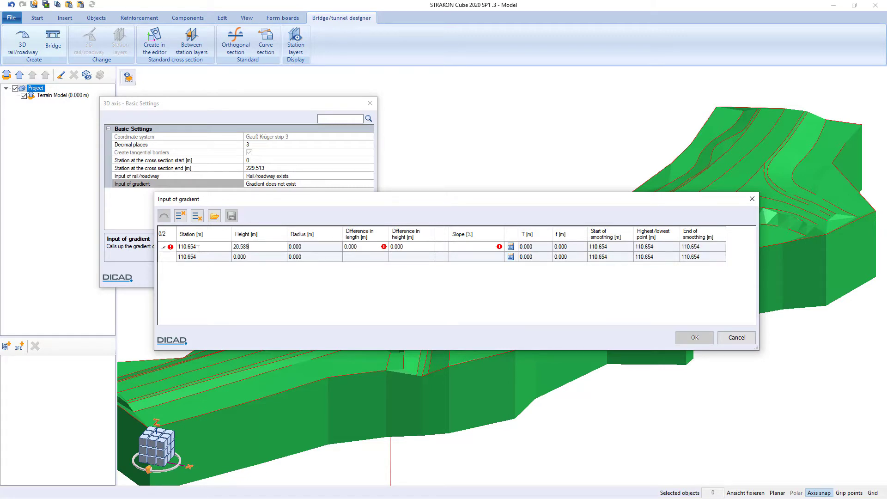
key("Tab")
type("0")
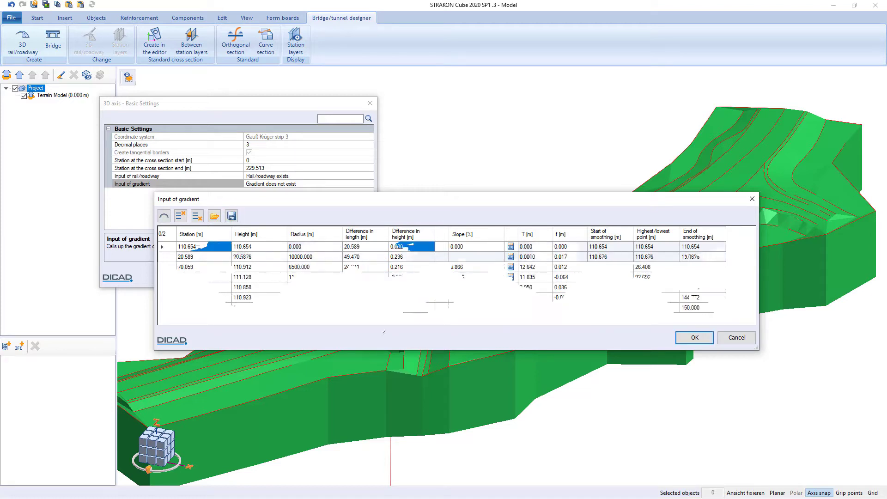
left_click(694, 337)
left_click(326, 275)
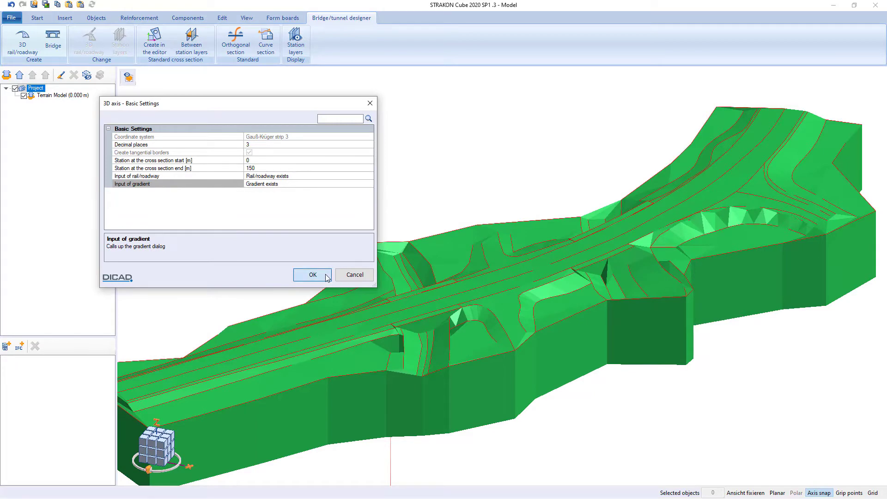
scroll(552, 224, "up", 6)
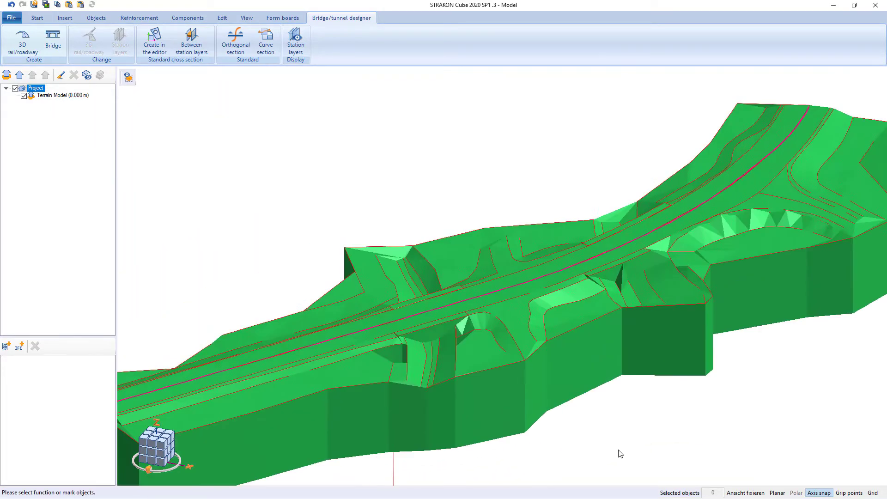
Step: Start a bridge on the new roadway axis and set the first superstructure layer's type to Crossing layer
left_click(52, 39)
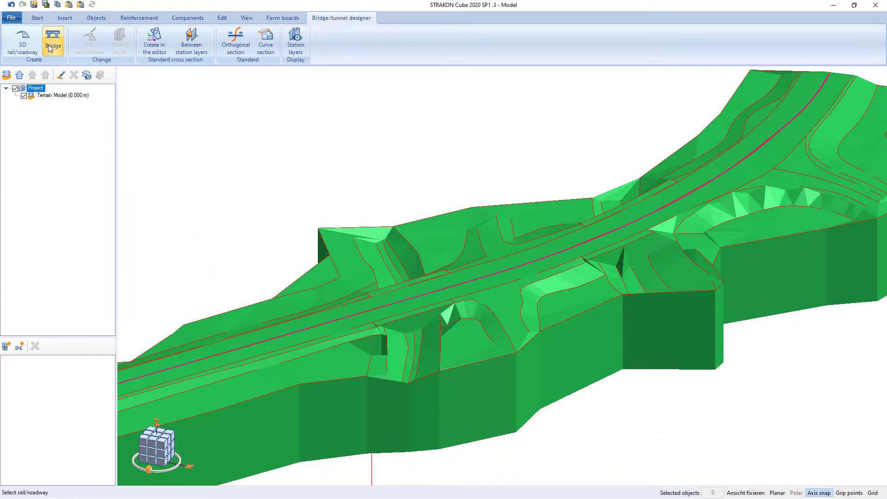
left_click(389, 307)
left_click(328, 157)
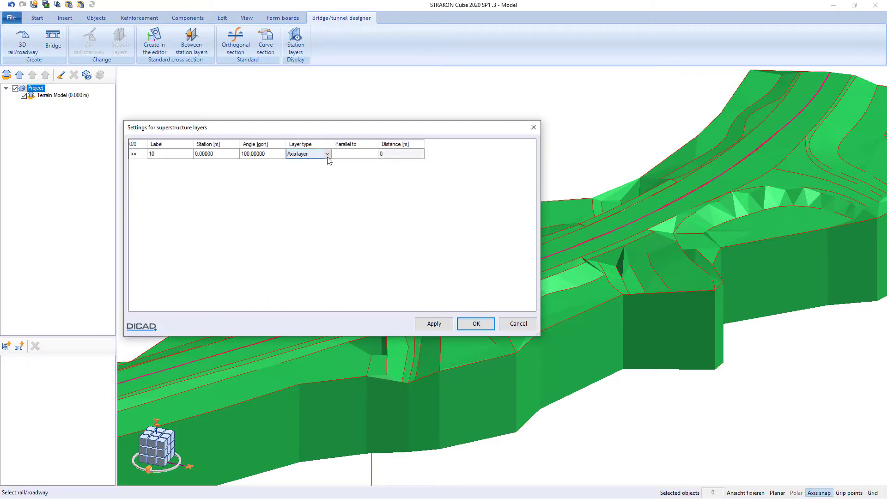
left_click(328, 157)
left_click(323, 174)
Step: Label the crossing layer Köllbach, set its station to 95.469 m and angle to 54.9 gon, and create it
left_click(174, 159)
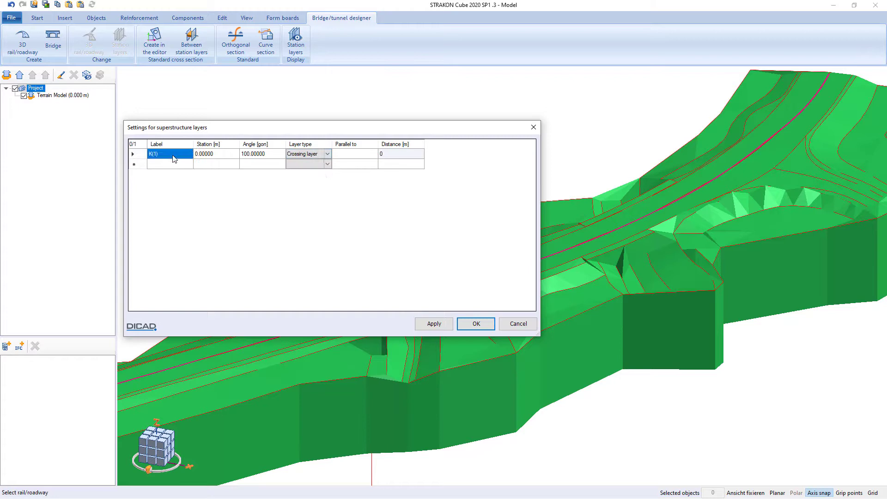
type("Köllbach")
key("Tab")
type("95.469")
key("Tab")
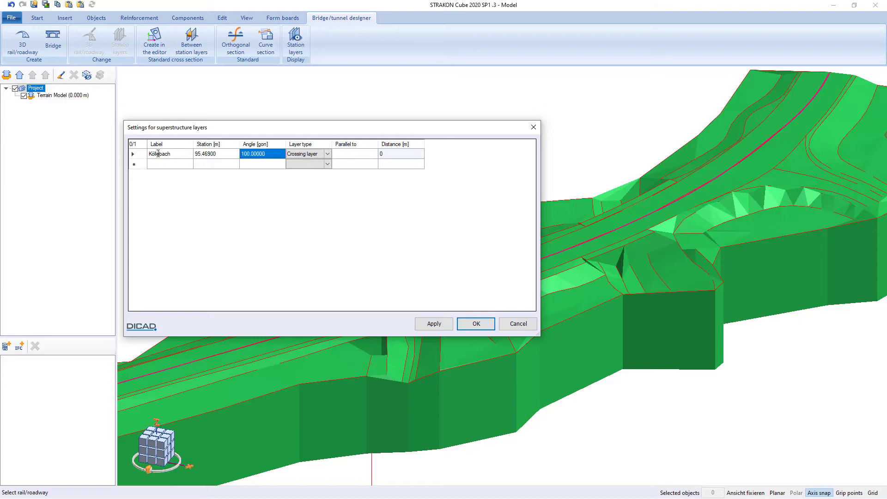
type("54.9")
key("Return")
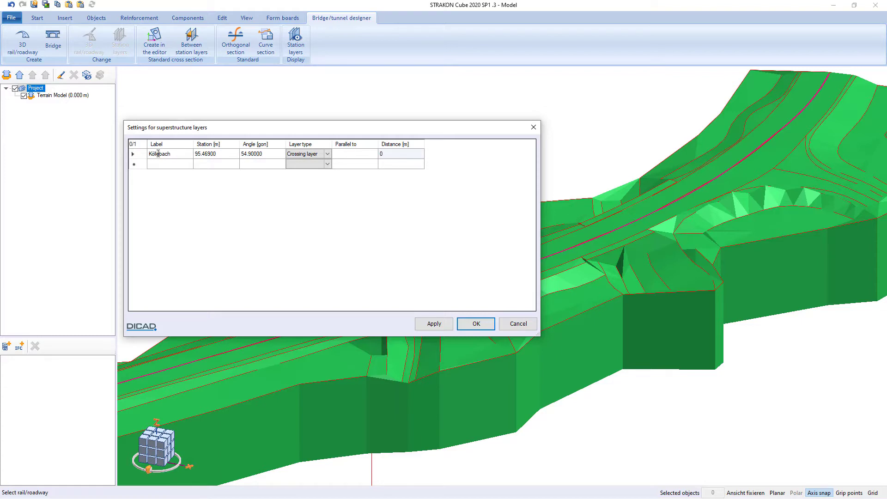
left_click(476, 325)
Step: Change the roadway axis so its cross section starts at station 70 m and ends at station 120 m
middle_click_drag(554, 306, 557, 306)
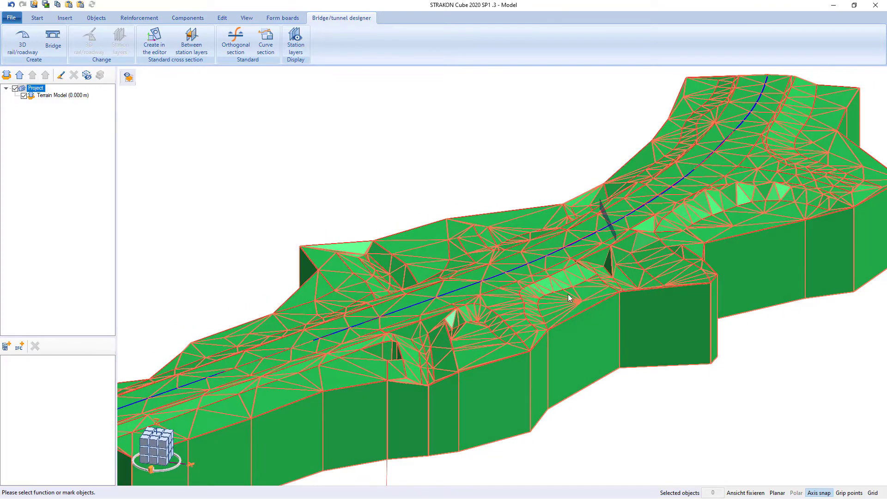
scroll(598, 231, "up", 2)
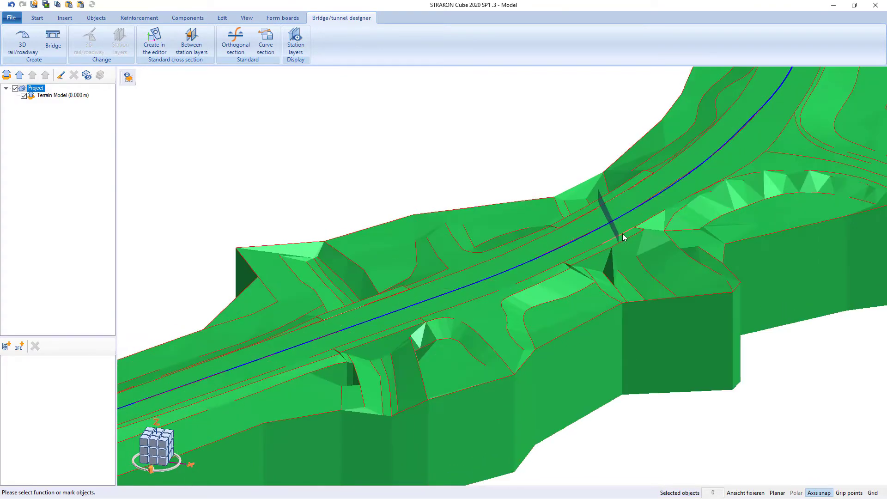
left_click(599, 231)
left_click(89, 41)
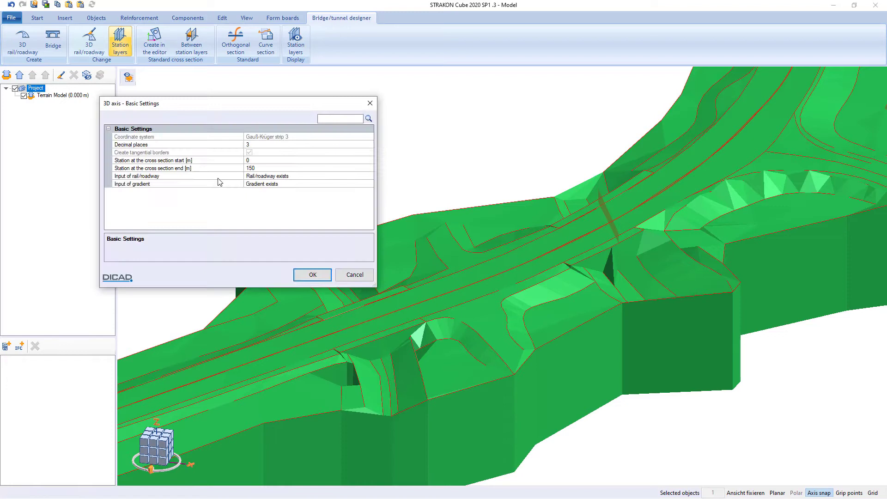
left_click(258, 161)
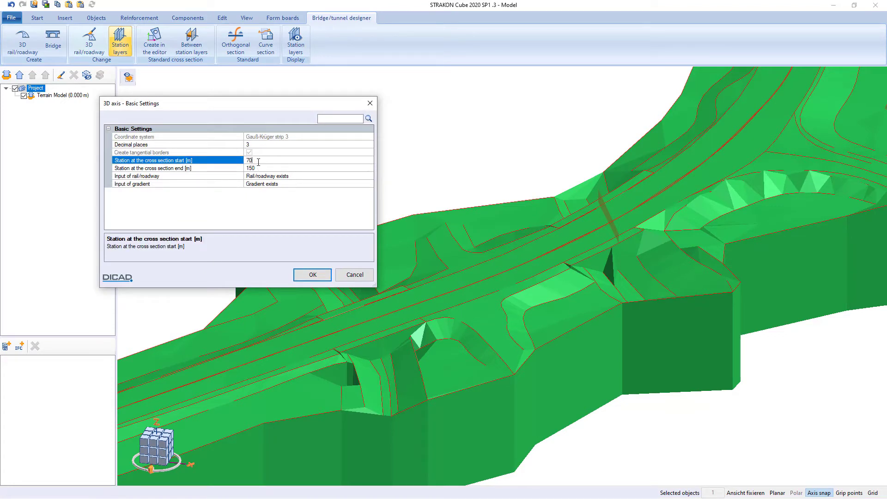
left_click(256, 168)
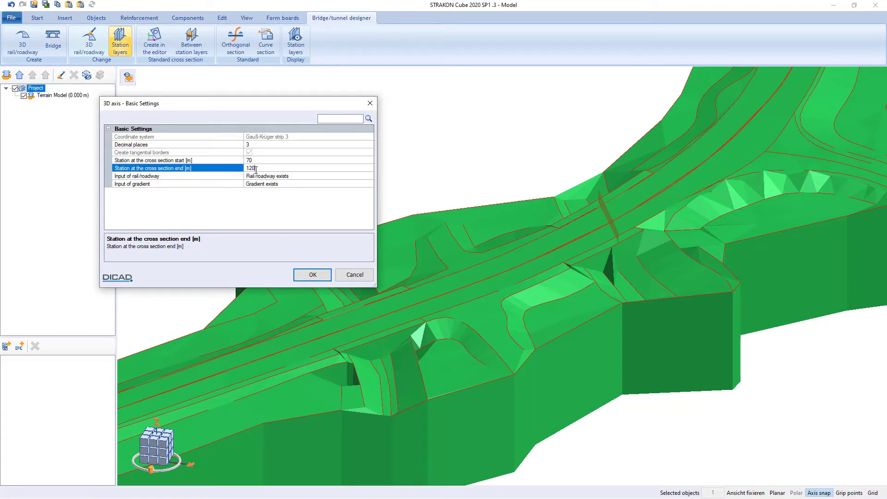
left_click(313, 274)
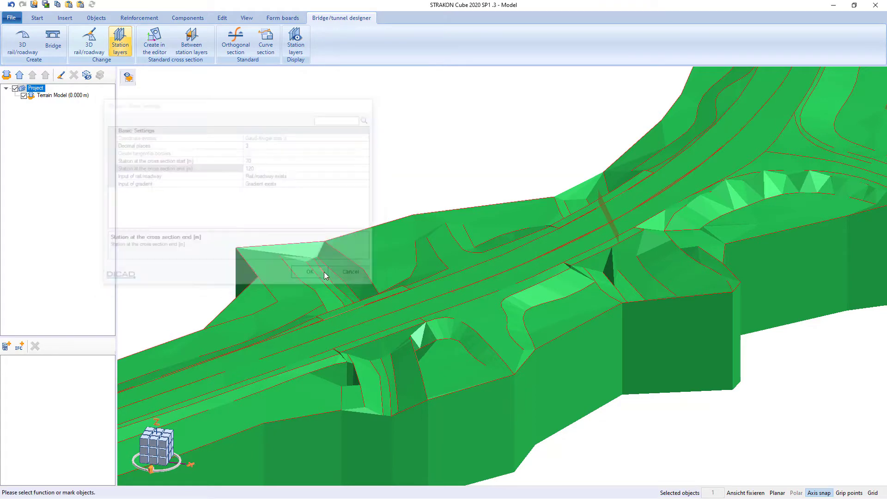
left_click(475, 181)
middle_click_drag(474, 180, 410, 231)
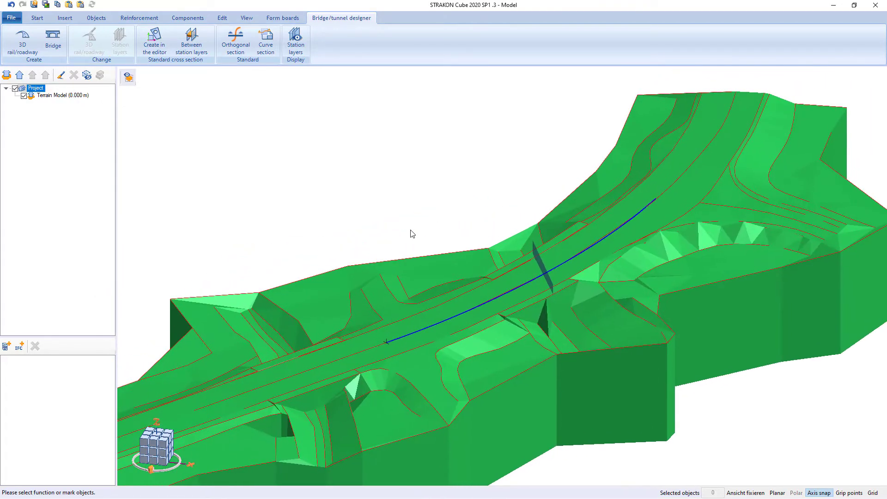
scroll(400, 232, "up", 2)
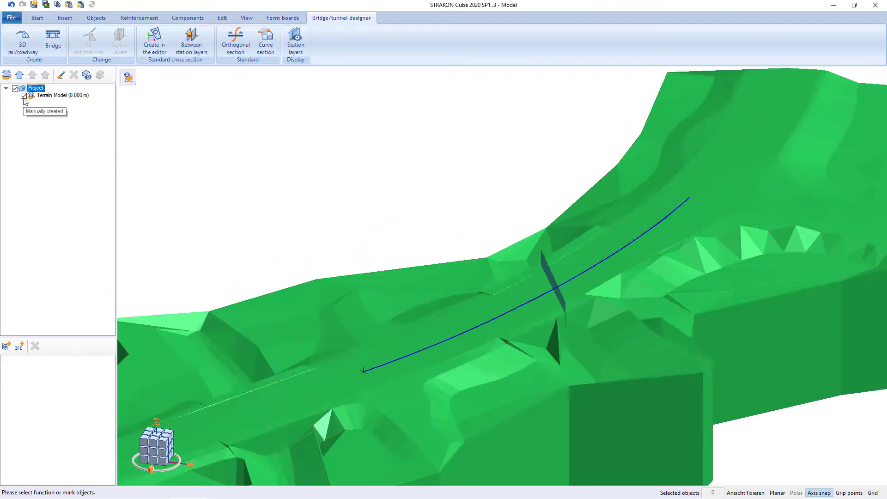
Step: Hide the terrain model so that only the roadway axis and its crossing layer are displayed
left_click(24, 96)
middle_click_drag(246, 185, 297, 167)
scroll(297, 167, "down", 1)
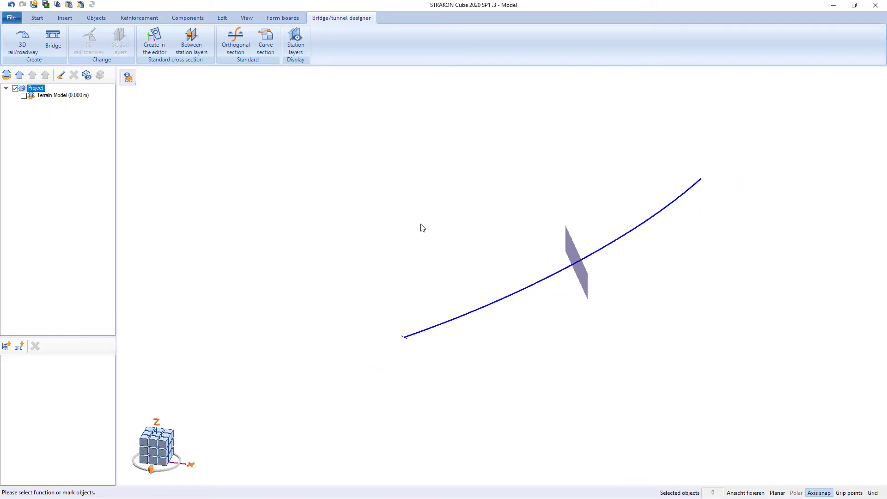
middle_click_drag(419, 224, 421, 222)
middle_click_drag(444, 221, 559, 190)
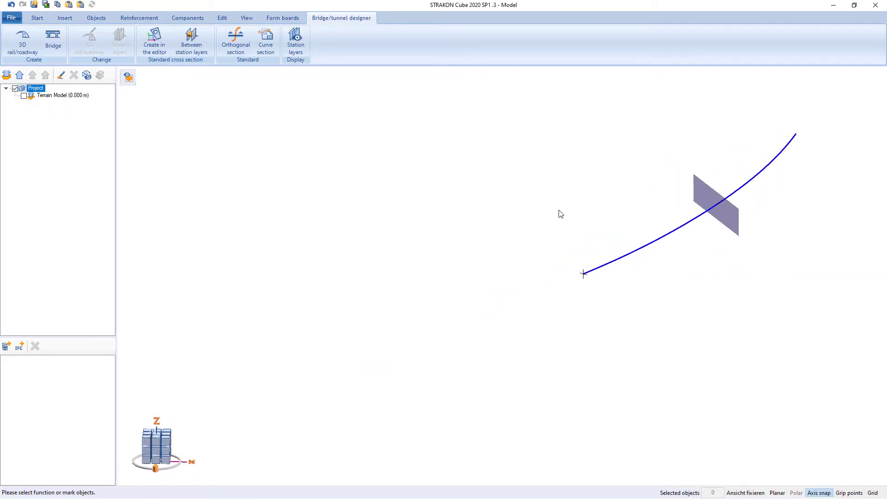
Step: Open the roadway axis's superstructure layer settings and add a second layer of type Axis layer, labelled 10
left_click(674, 221)
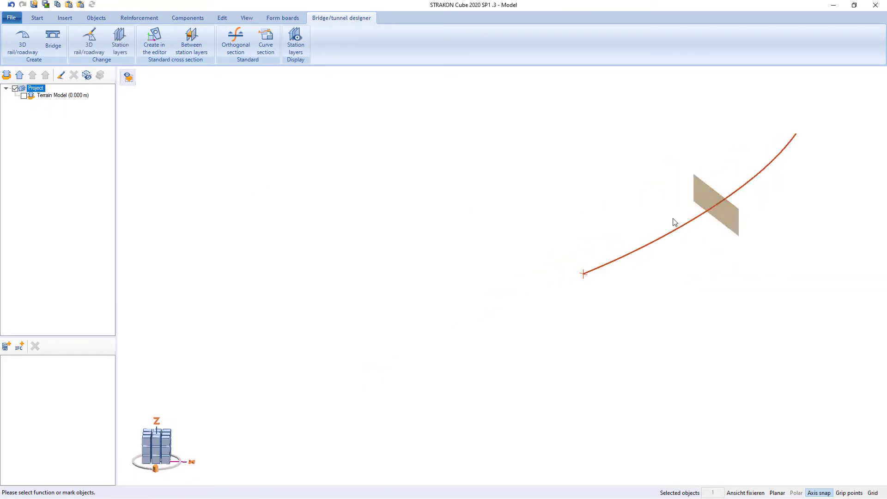
left_click(120, 40)
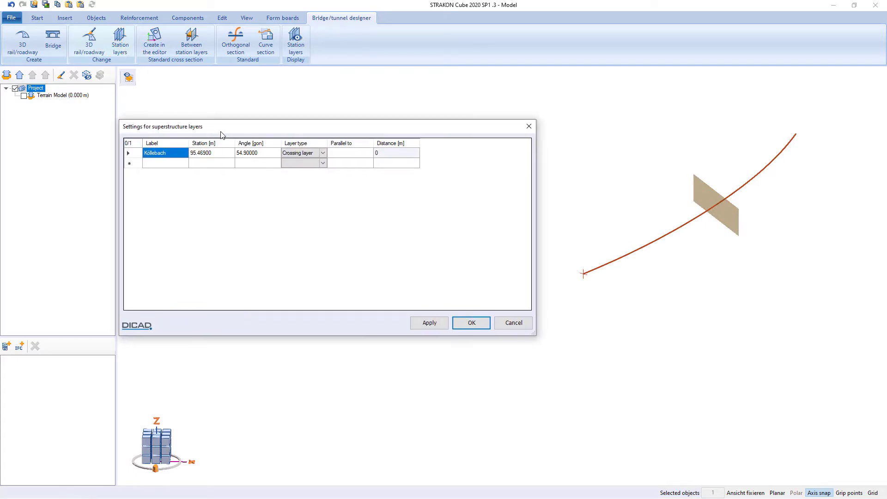
left_click(184, 165)
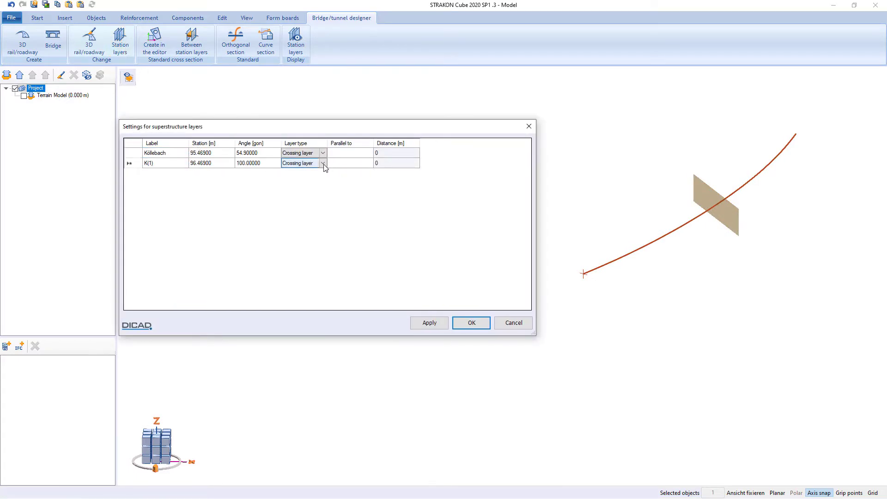
left_click(323, 164)
left_click(317, 173)
left_click(178, 163)
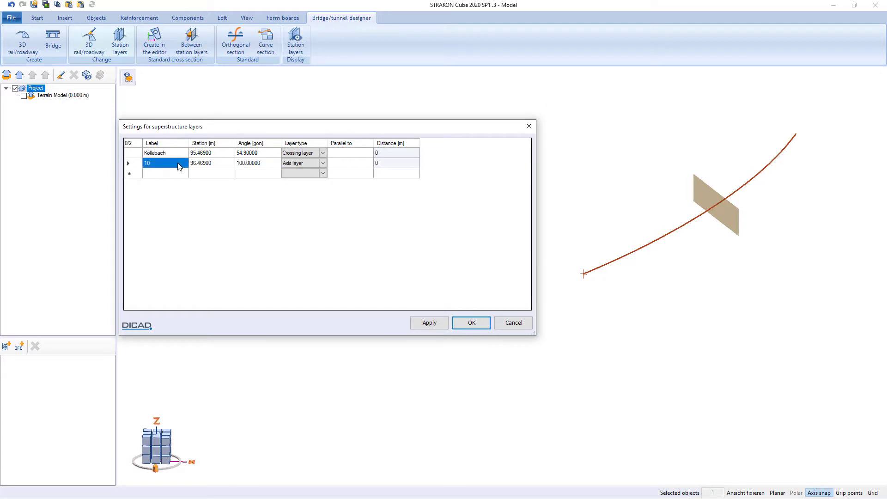
Step: Set axis layer 10 parallel to the Köllebach layer at a distance of -5.355 m
left_click(341, 166)
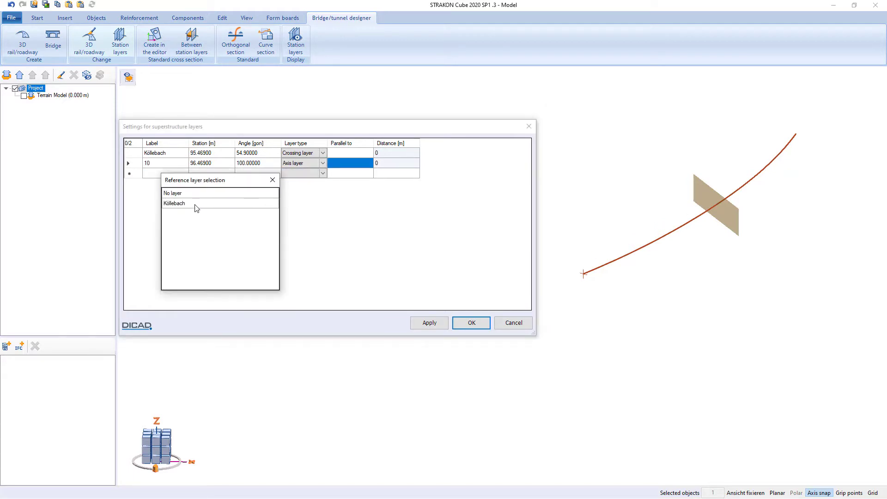
left_click(196, 206)
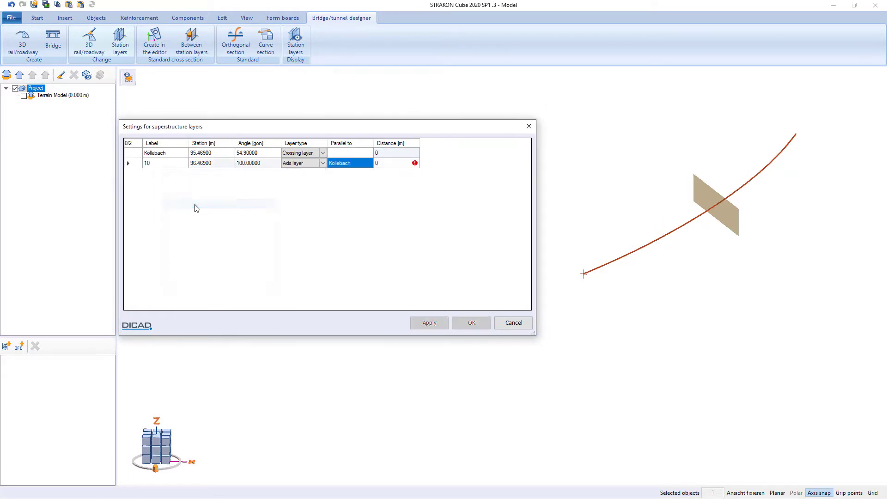
left_click(411, 168)
type("-5.355")
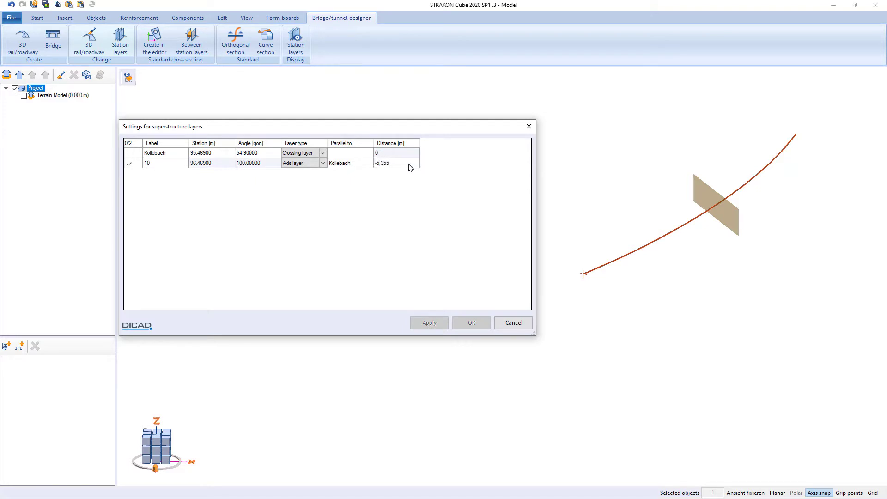
key("Return")
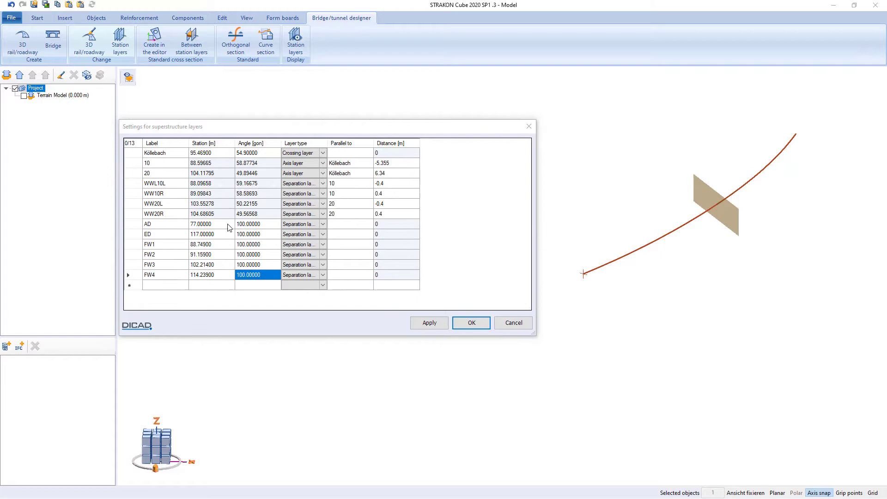
Step: Apply the completed table of superstructure layers and create the station layers along the roadway axis
left_click(429, 322)
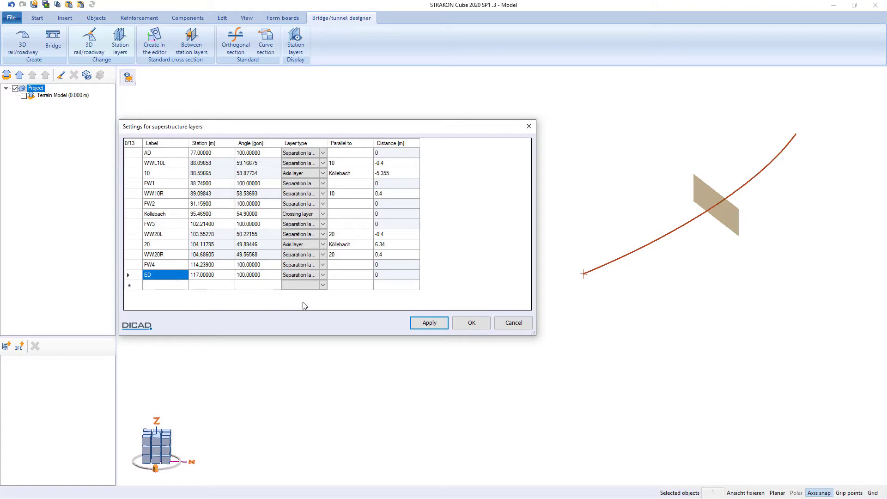
left_click(471, 322)
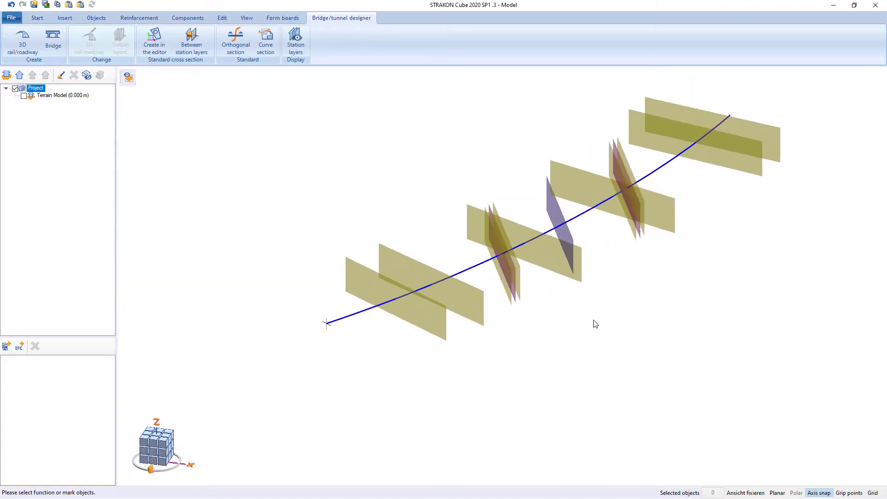
middle_click_drag(545, 338, 537, 341)
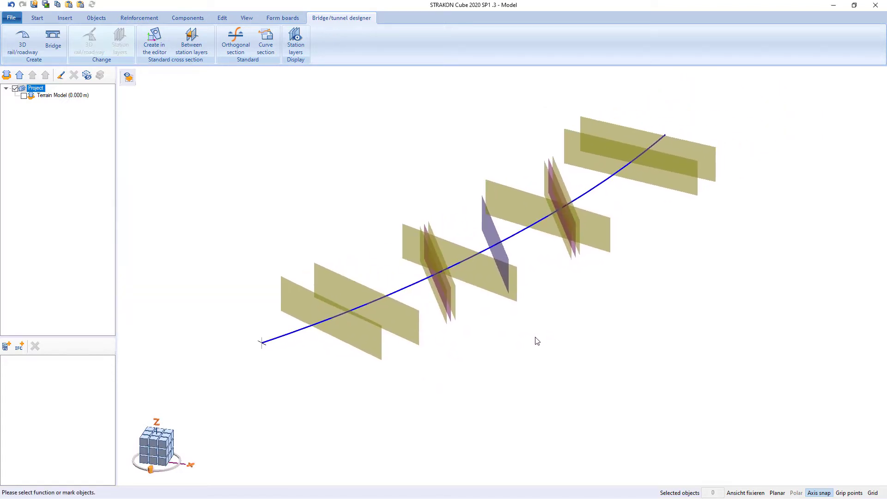
Step: Start a standard cross section between the first station layer AD and the last station layer ED
left_click(191, 41)
left_click(285, 278)
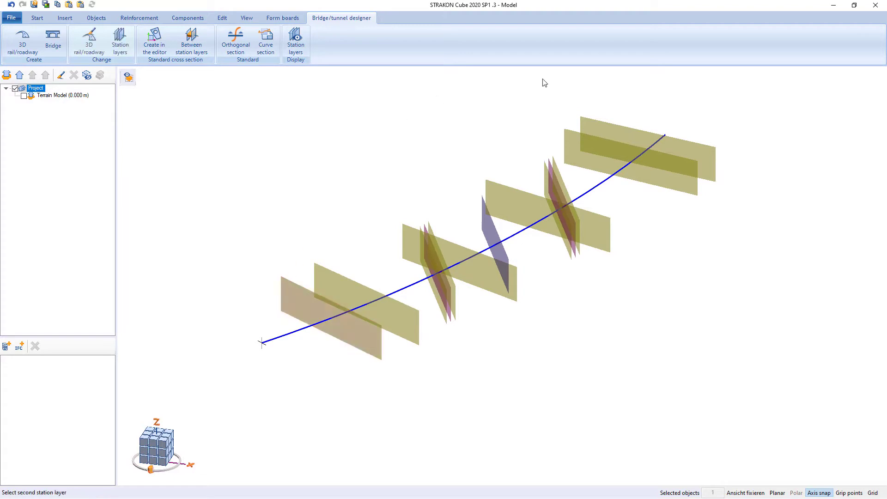
left_click(609, 121)
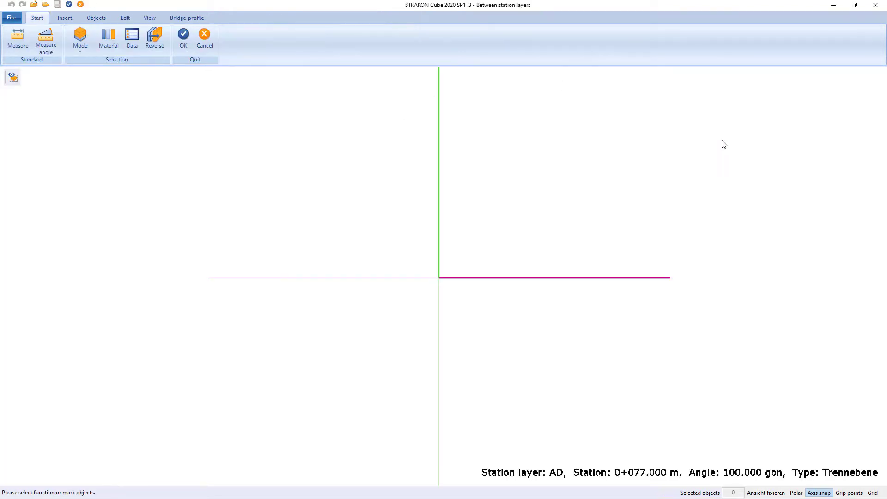
Step: Import Regular section.pdf as a 2D graphic into the cross section for station layer AD
left_click(65, 18)
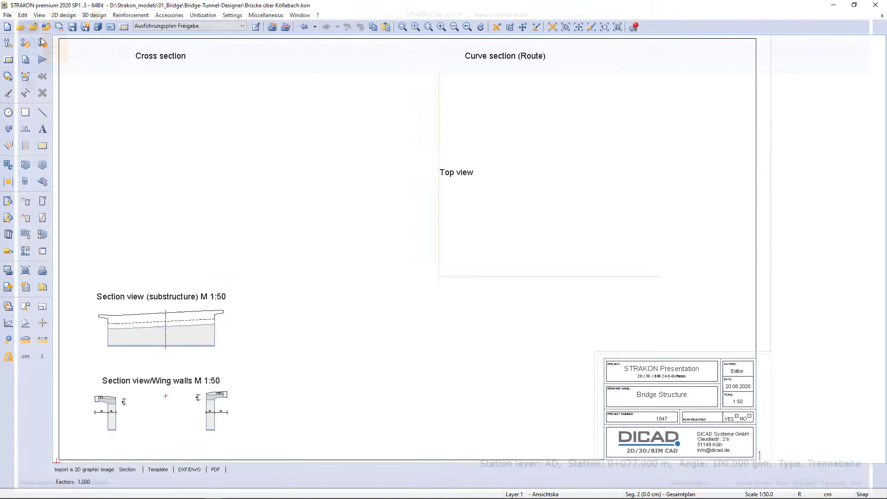
left_click(42, 42)
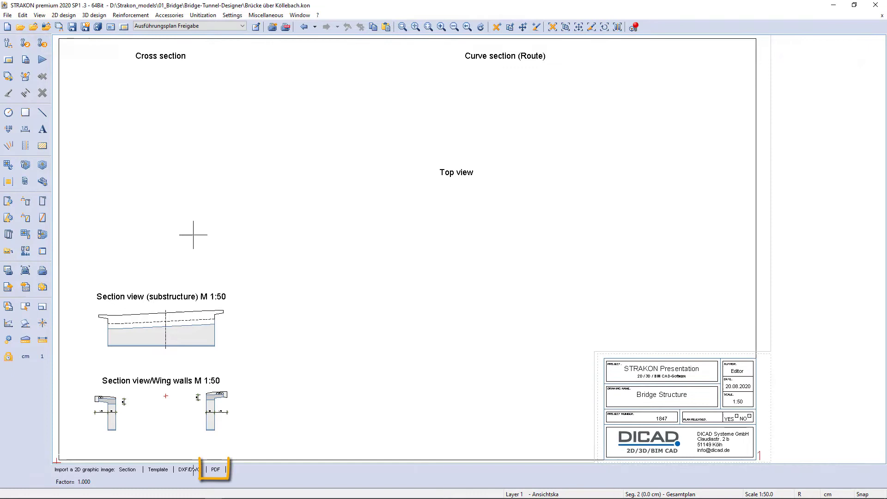
left_click(215, 469)
left_click(194, 104)
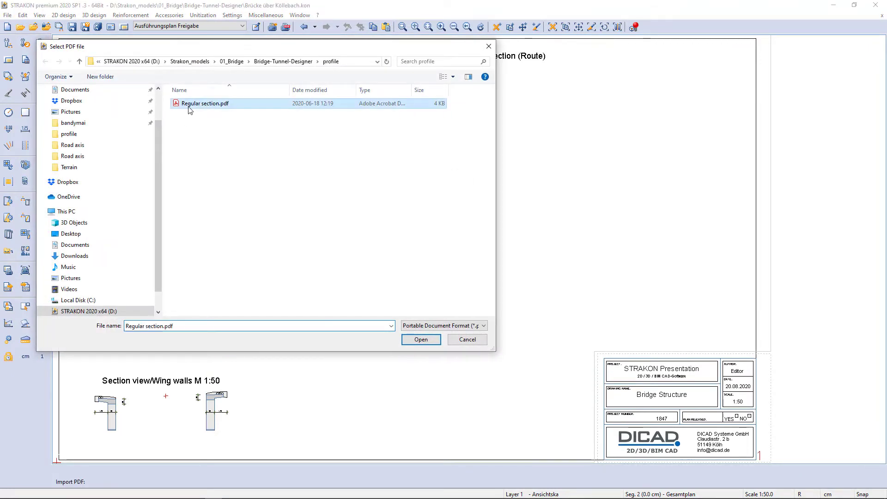
left_click(420, 339)
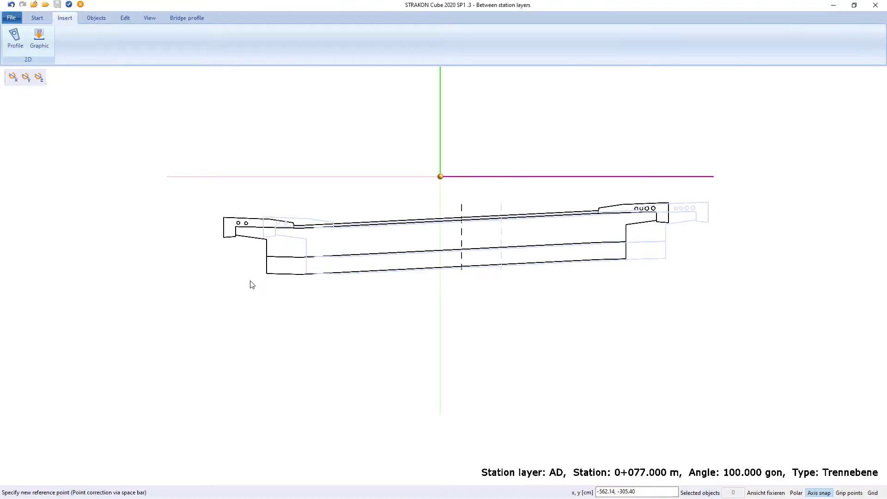
key("Escape")
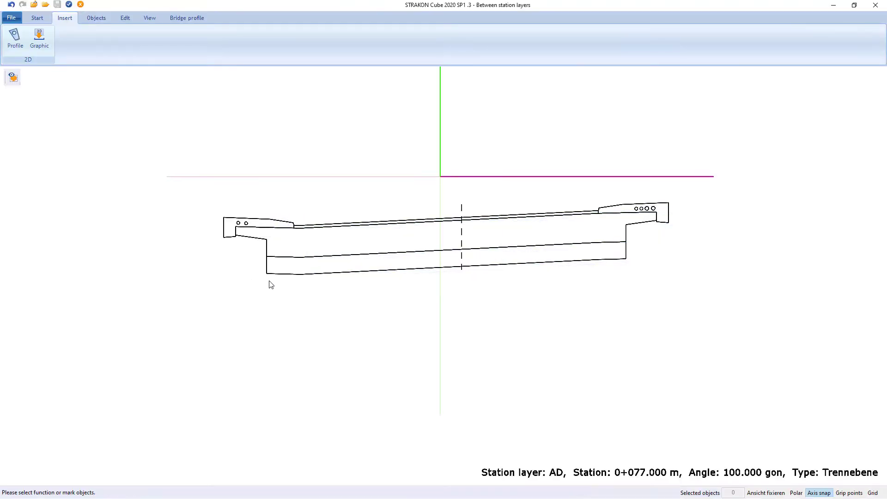
Step: Move the imported section so the point where its dashed centre line meets the road surface lies on the origin
left_click(200, 265)
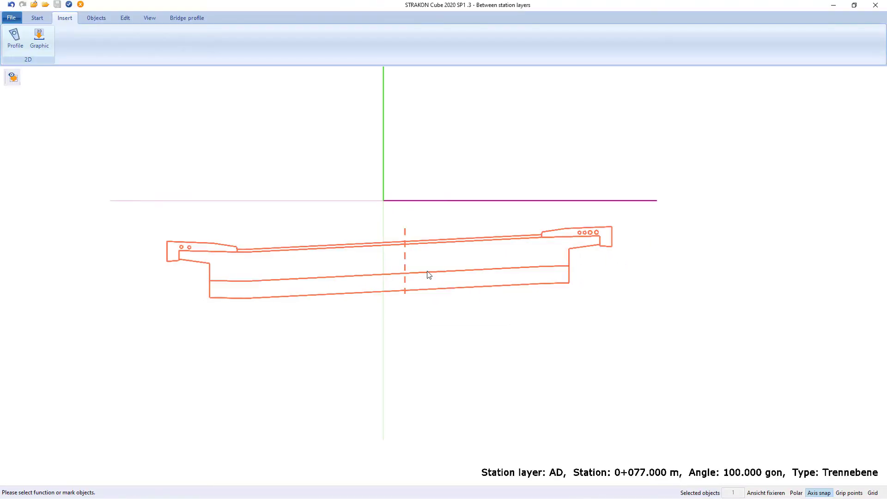
right_click(427, 278)
left_click(440, 308)
scroll(407, 242, "up", 5)
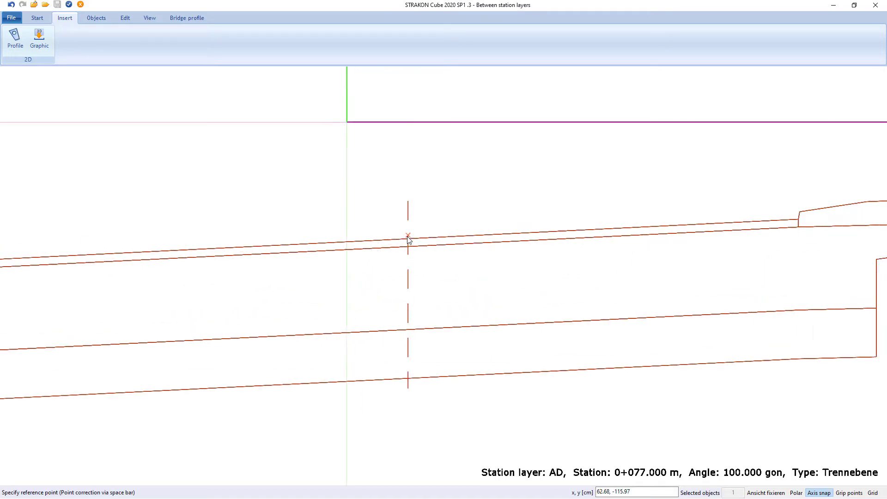
left_click(408, 238)
scroll(409, 245, "down", 3)
left_click(370, 179)
scroll(370, 179, "down", 5)
middle_click_drag(371, 179, 430, 216)
scroll(394, 198, "up", 2)
scroll(414, 210, "up", 1)
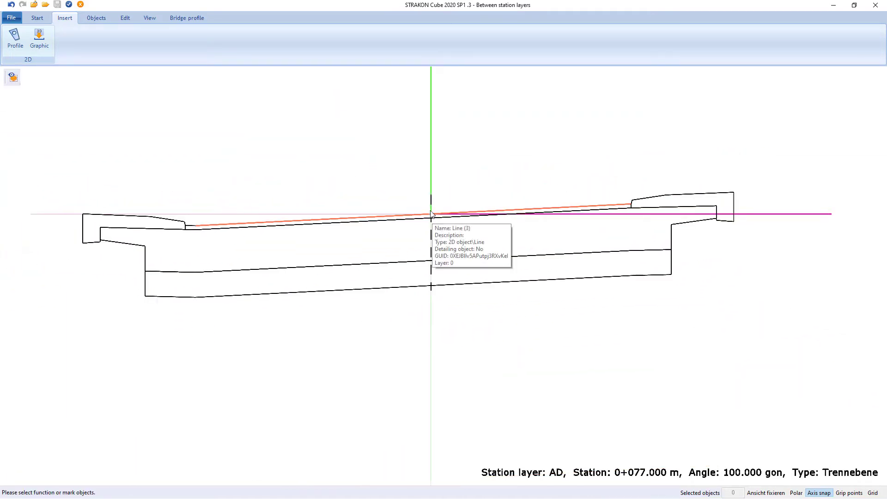
Step: Create a C25/30 material profile from the left edge cap's contour, with its two circles as holes
left_click(96, 18)
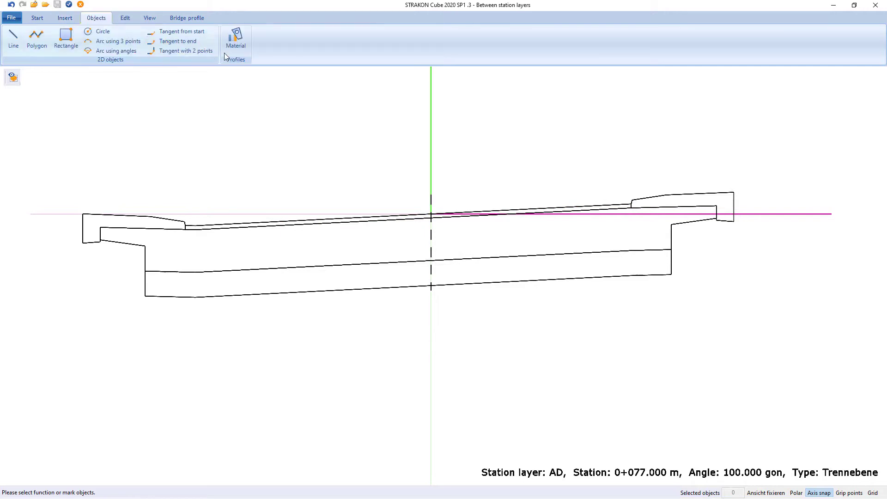
left_click(237, 45)
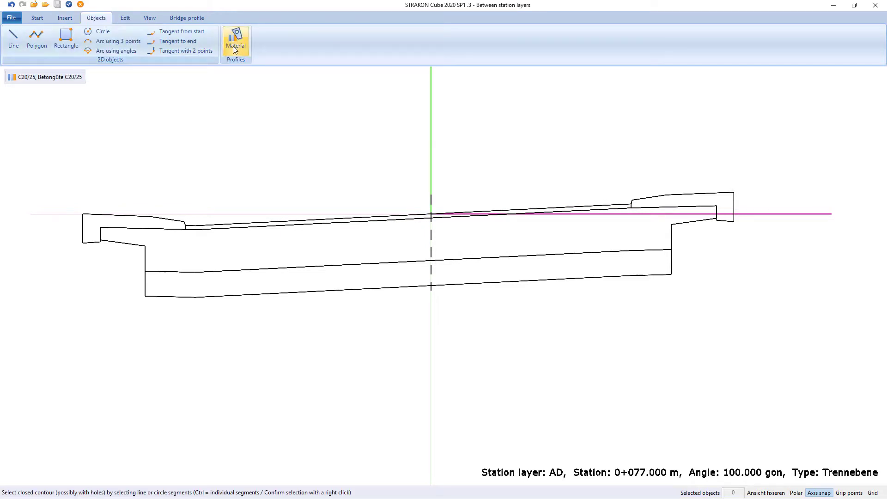
left_click(39, 80)
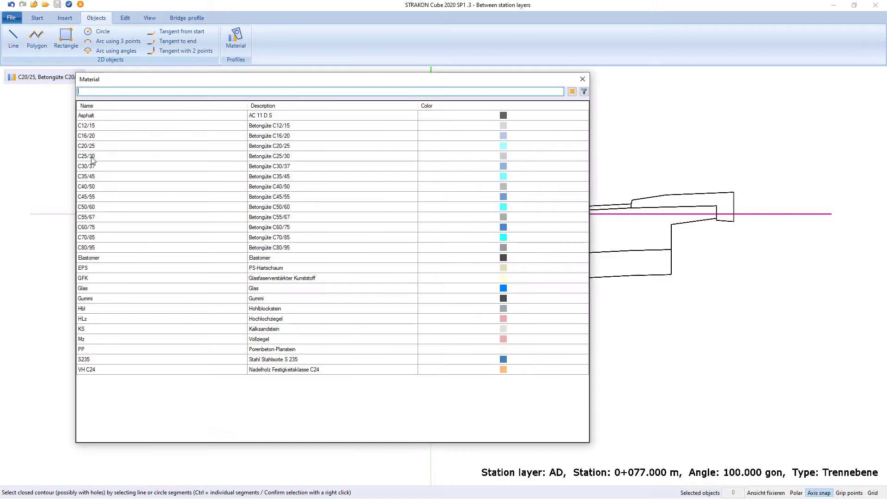
double_click(92, 158)
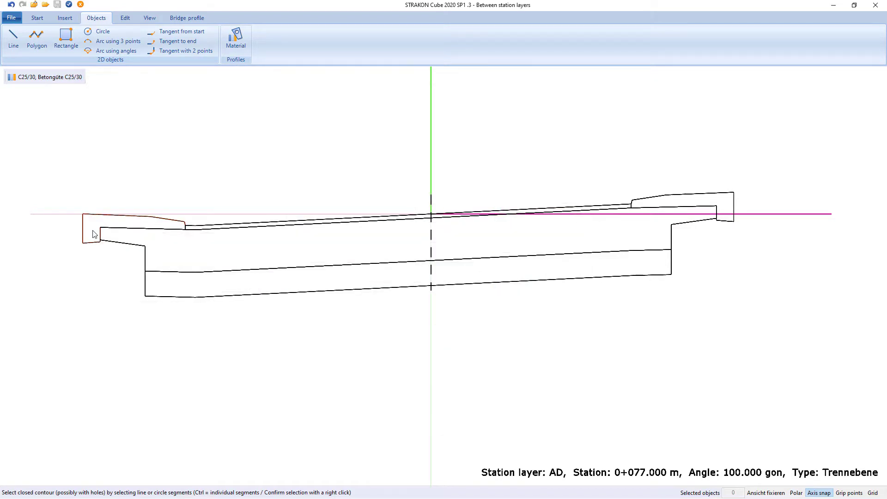
left_click(111, 228)
scroll(111, 229, "up", 6)
left_click(93, 207)
left_click(128, 213)
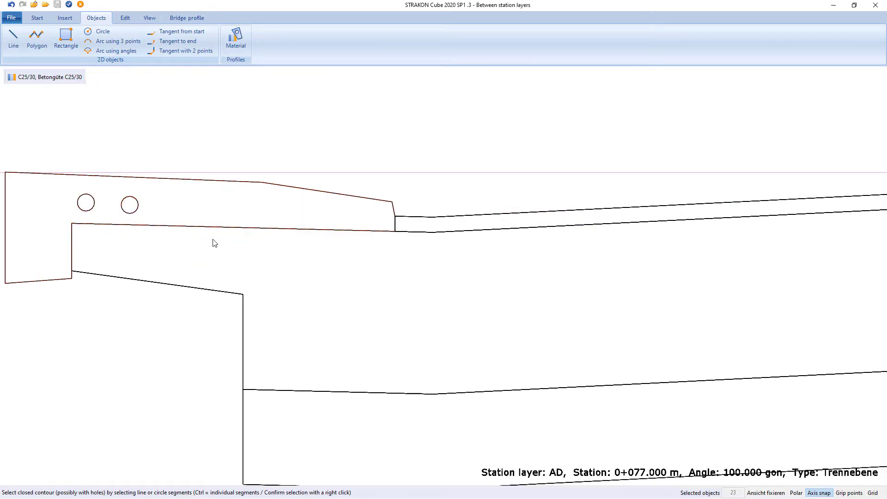
left_click(369, 230)
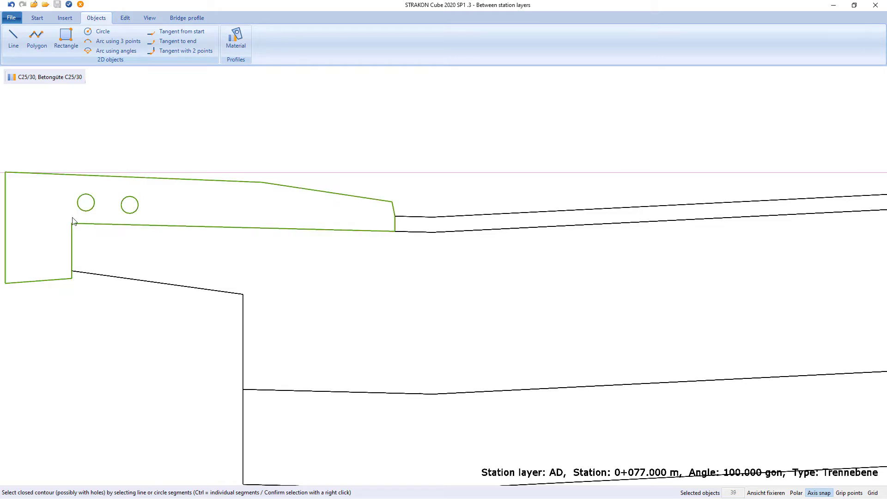
right_click(113, 206)
Step: Create a C25/30 material profile from the right edge cap's contour, with its four circles as holes
scroll(150, 193, "down", 1)
scroll(149, 193, "down", 7)
middle_click_drag(785, 207, 217, 259)
scroll(550, 214, "up", 8)
left_click(504, 193)
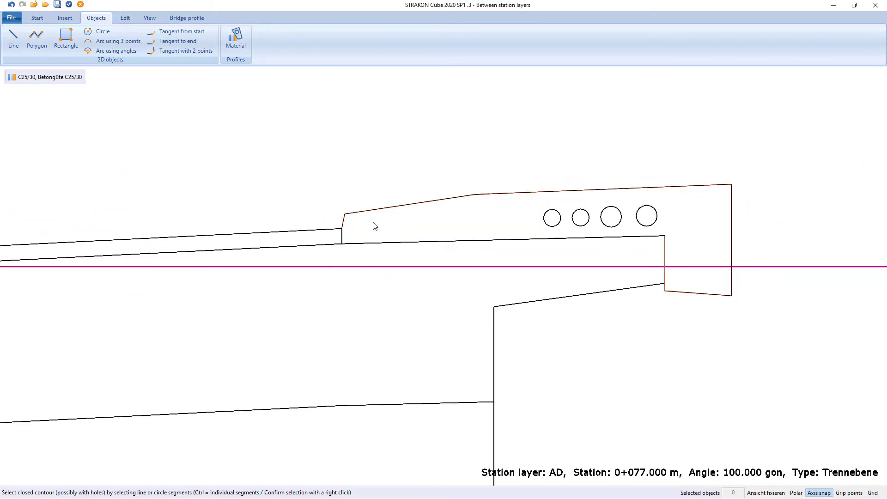
left_click(375, 245)
left_click(655, 223)
left_click(620, 222)
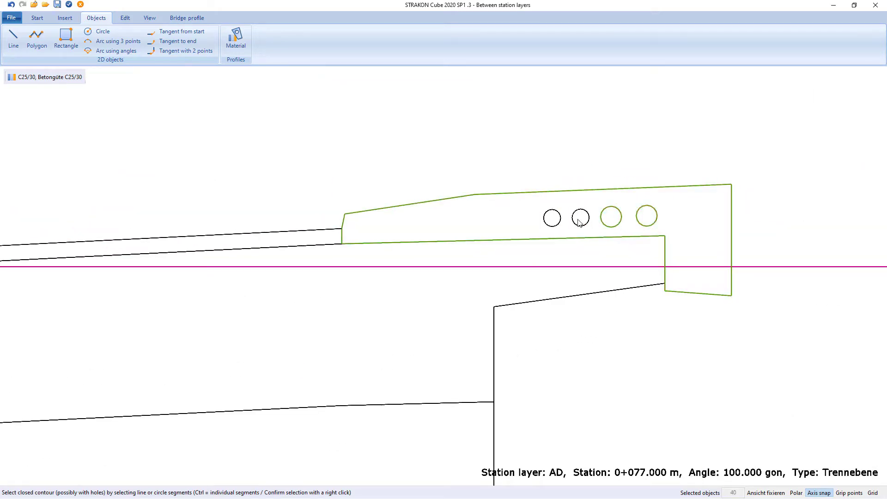
left_click(560, 222)
right_click(543, 223)
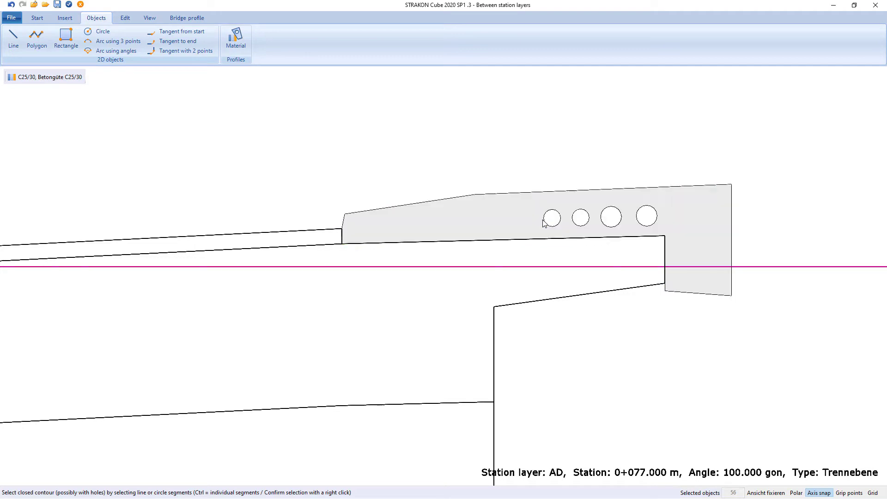
Step: Change the material to C35/45 and fill the two superstructure contours below the road surface
scroll(510, 192, "down", 5)
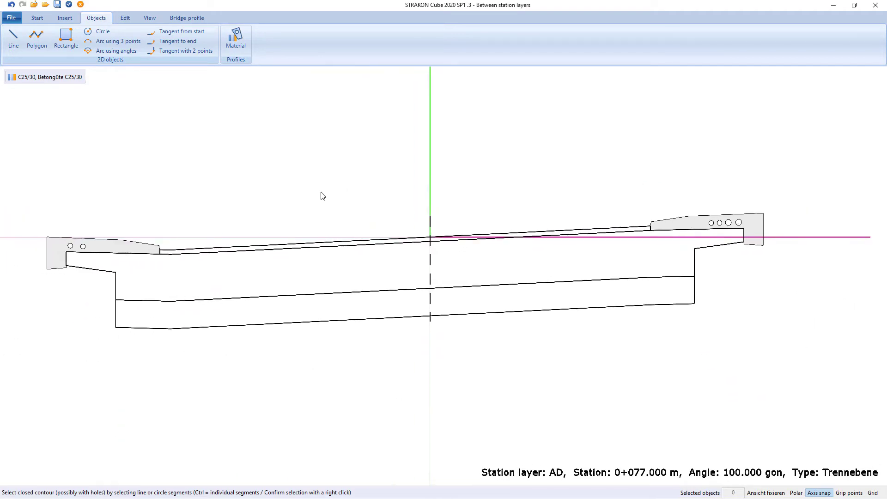
left_click(58, 81)
left_click(260, 185)
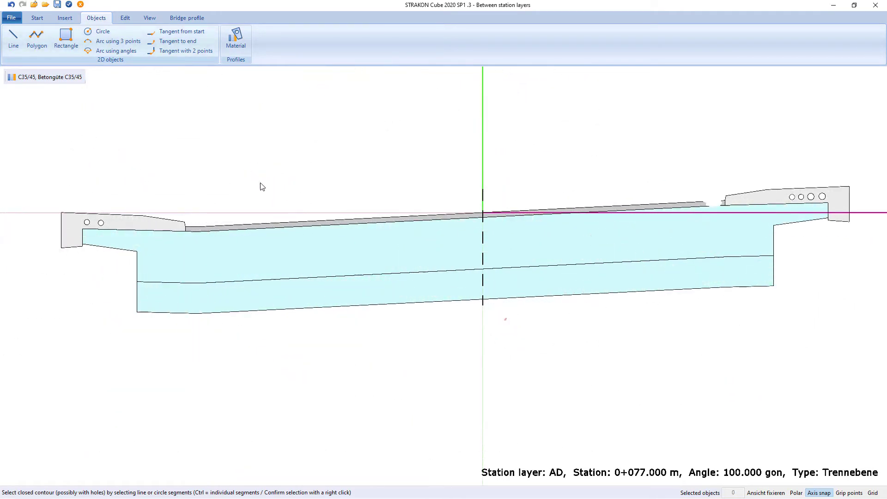
Step: Create standard bridge bodies from both edge caps, the road surface and the two superstructure contours, and apply them to the model
left_click(195, 18)
left_click(98, 41)
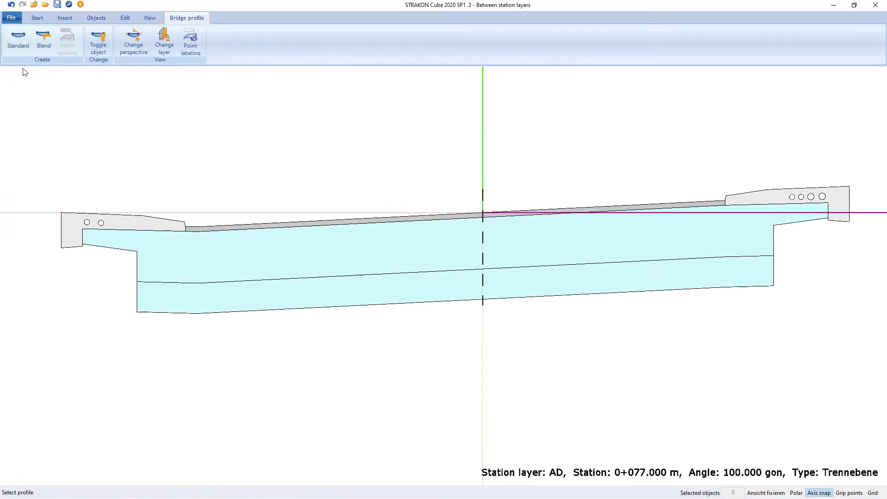
left_click(115, 231)
left_click(119, 250)
left_click(229, 226)
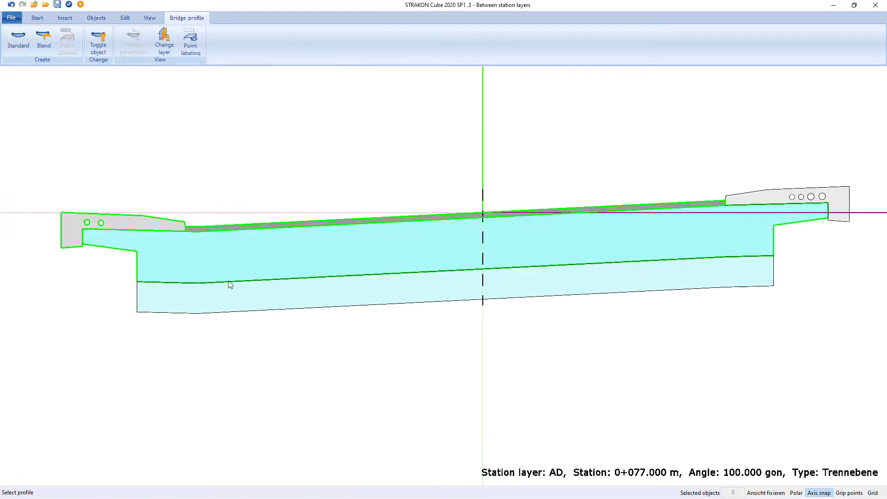
left_click(240, 311)
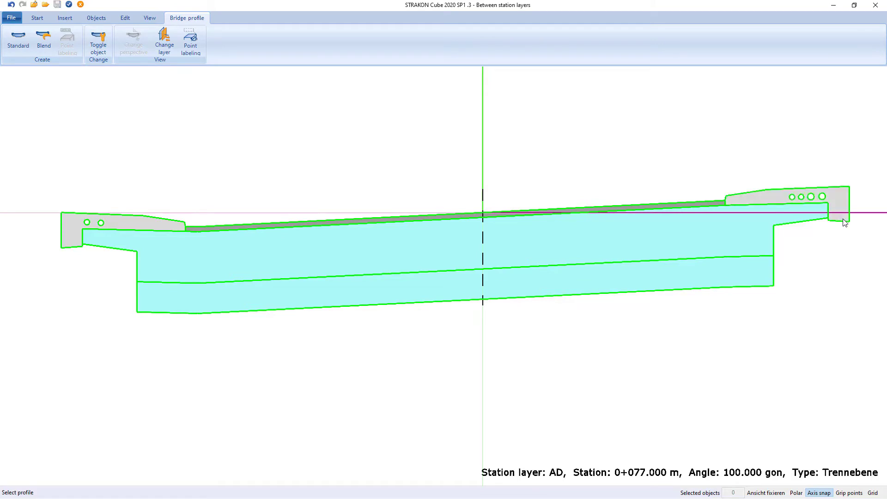
left_click(69, 4)
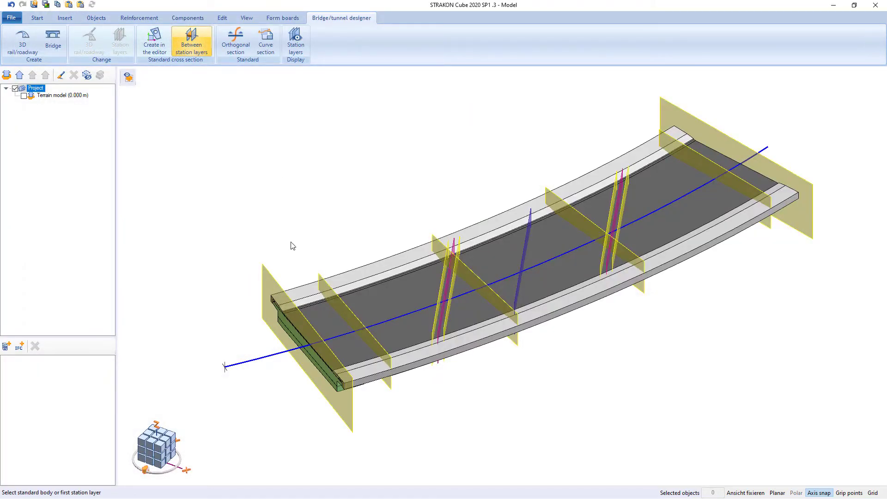
Step: Switch off the left edge cap between the first station layer AD and the layer at the near abutment, and apply it to the model
left_click(279, 289)
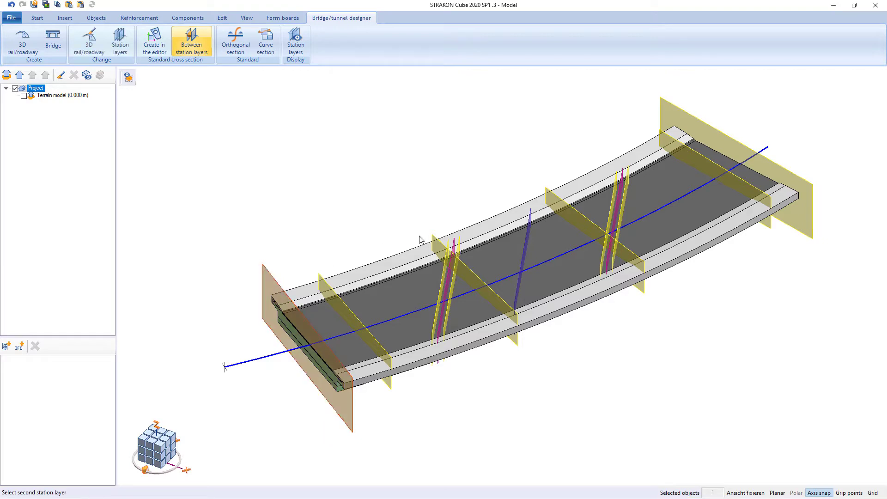
left_click(434, 243)
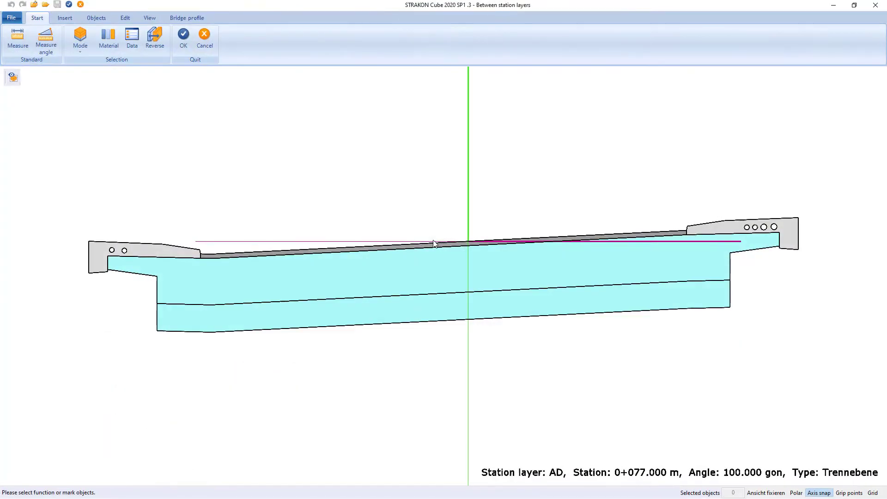
left_click(186, 18)
left_click(98, 41)
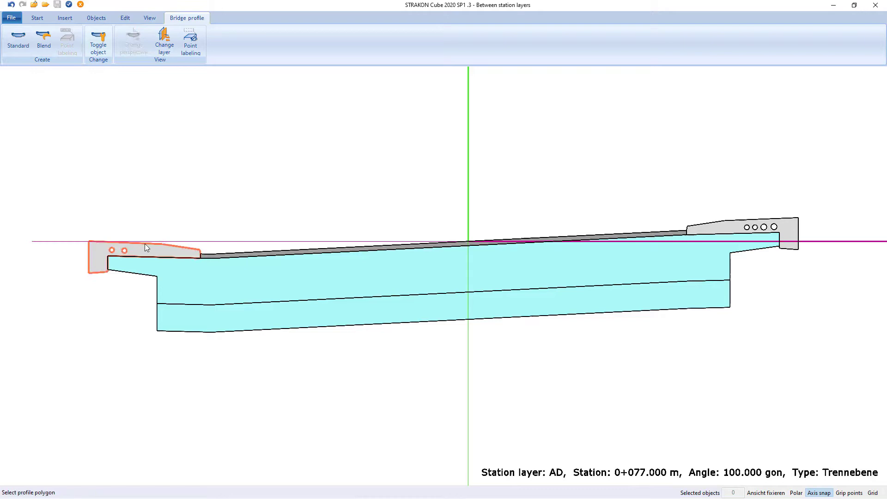
left_click(145, 245)
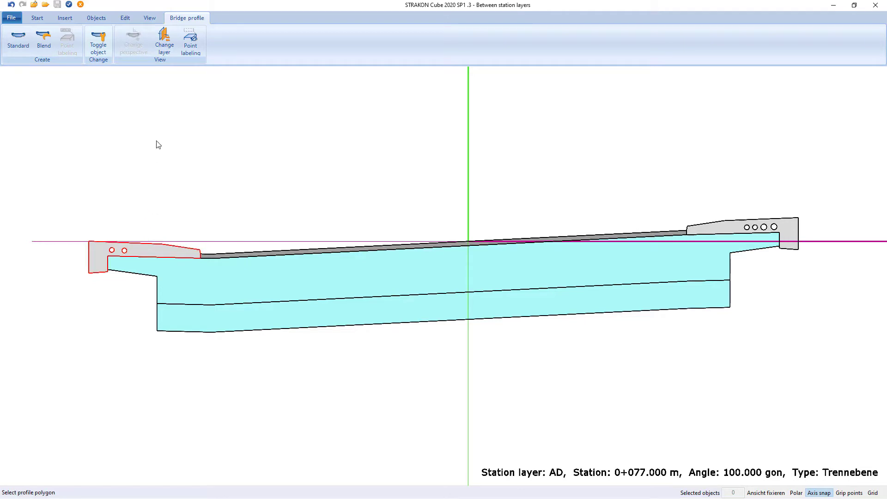
left_click(69, 5)
Step: Switch off the two superstructure contours between station layer AD and the near abutment's layer, and apply it to the model
left_click(287, 296)
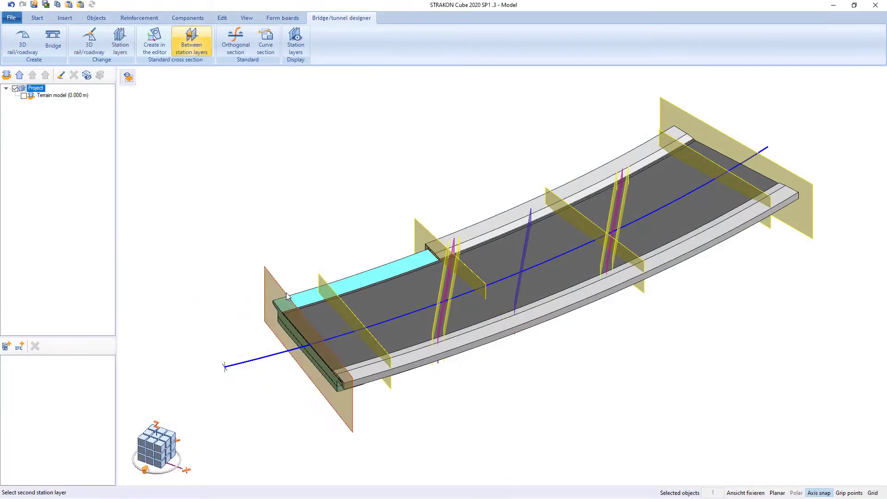
left_click(438, 280)
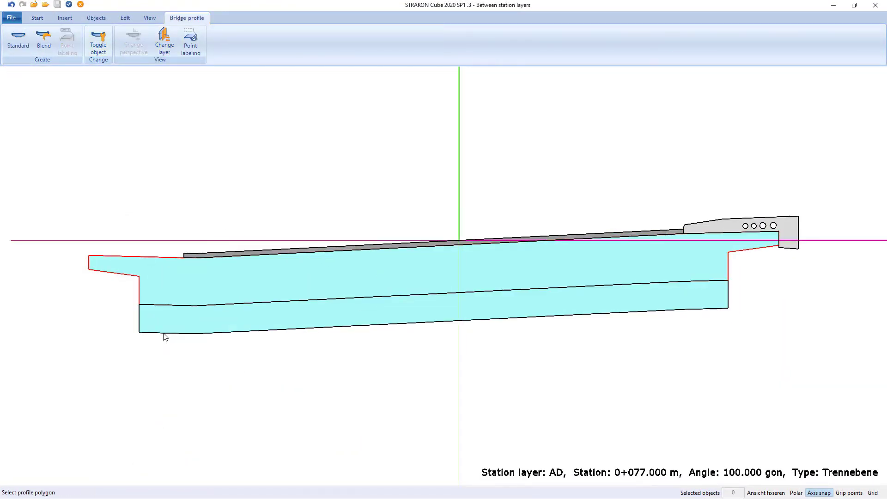
left_click(69, 5)
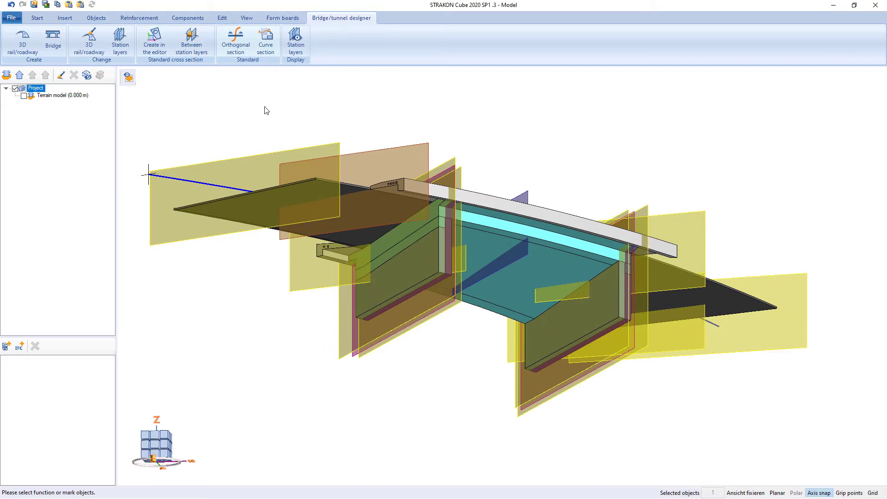
Step: Between station layer FW1 and its far counterpart, import the right wing wall section from the drawing and place its upper corner under the edge cap's inner edge
left_click(191, 40)
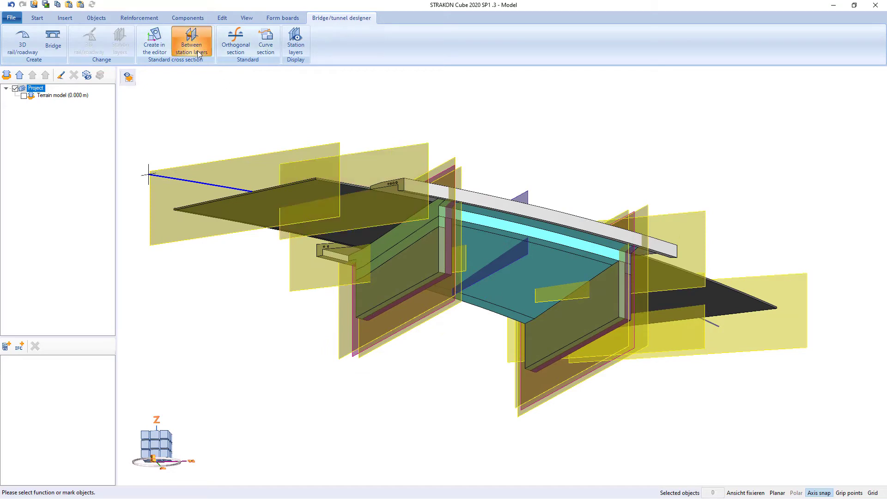
left_click(371, 152)
left_click(666, 214)
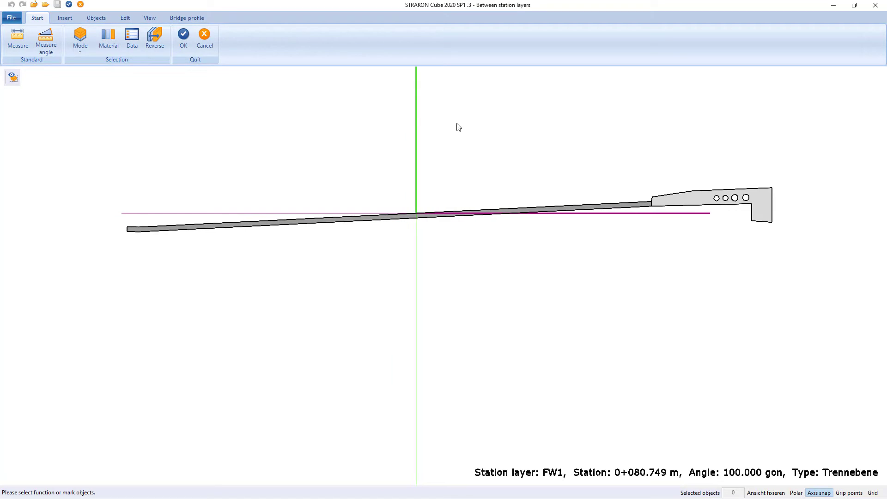
left_click(65, 19)
left_click(41, 47)
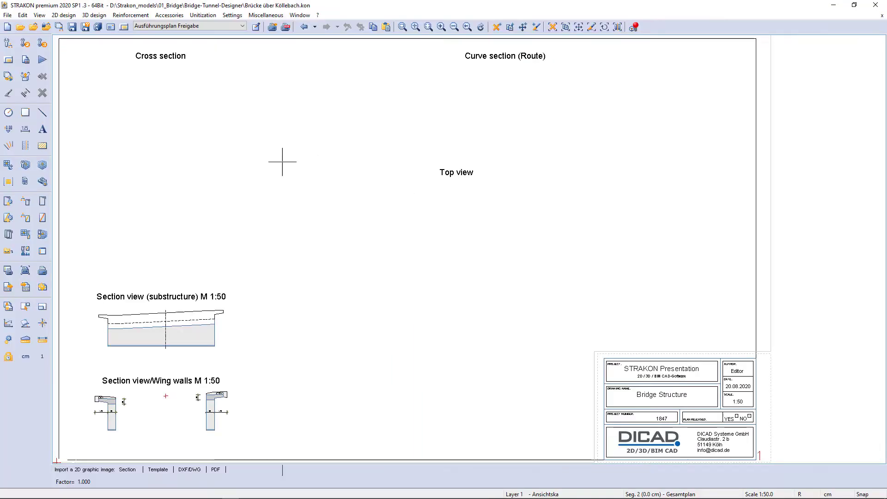
left_click(127, 470)
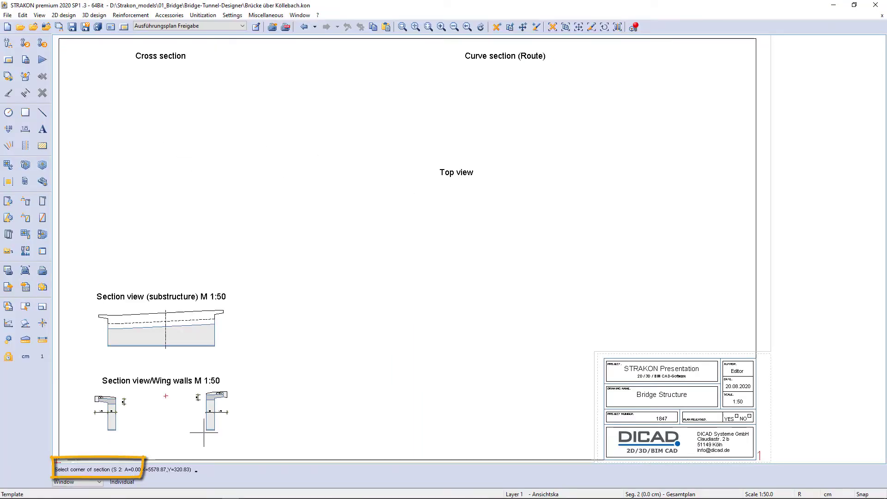
right_click_drag(204, 419, 341, 349)
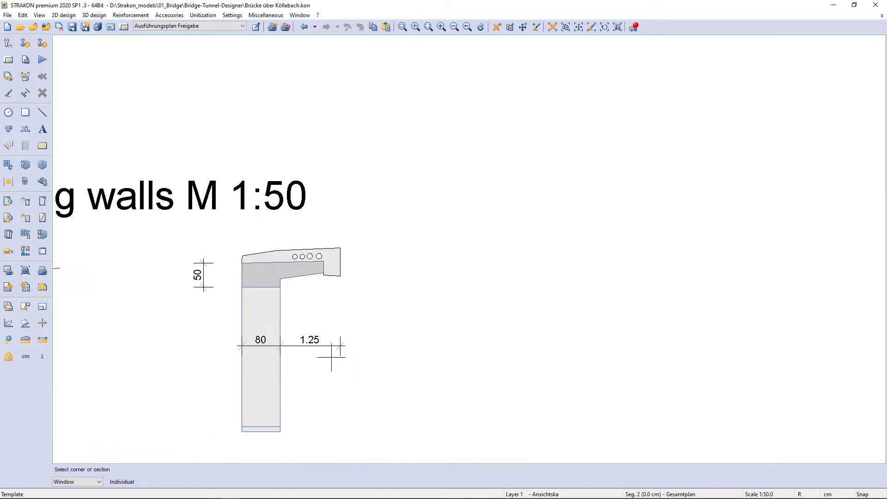
left_click_drag(230, 260, 332, 436)
left_click(240, 262)
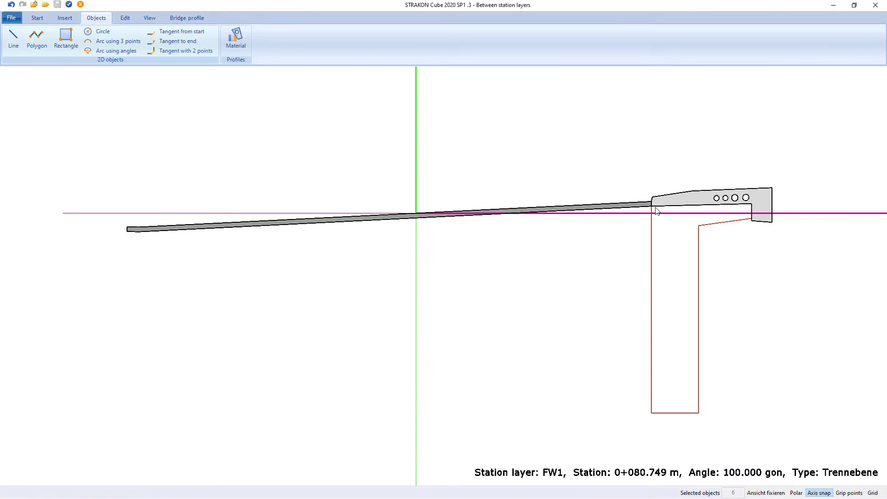
left_click(647, 206)
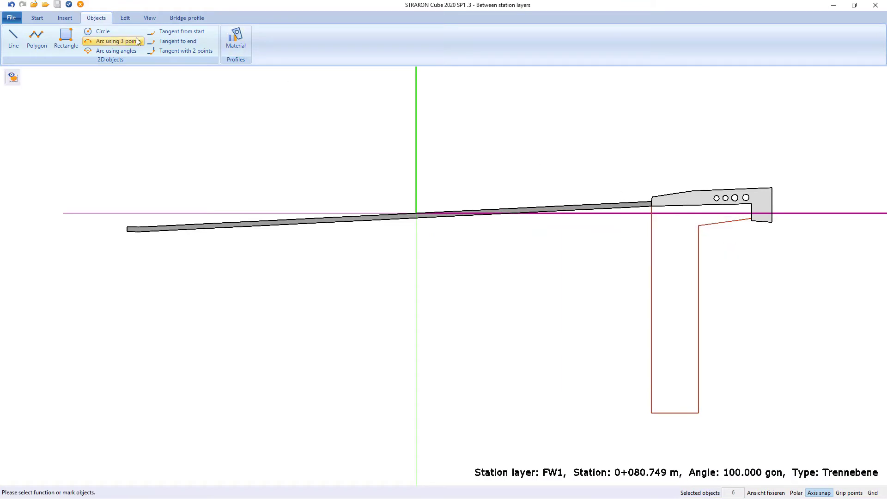
Step: Create a C30/37 material profile from the imported wing wall contour
left_click(241, 48)
left_click(55, 78)
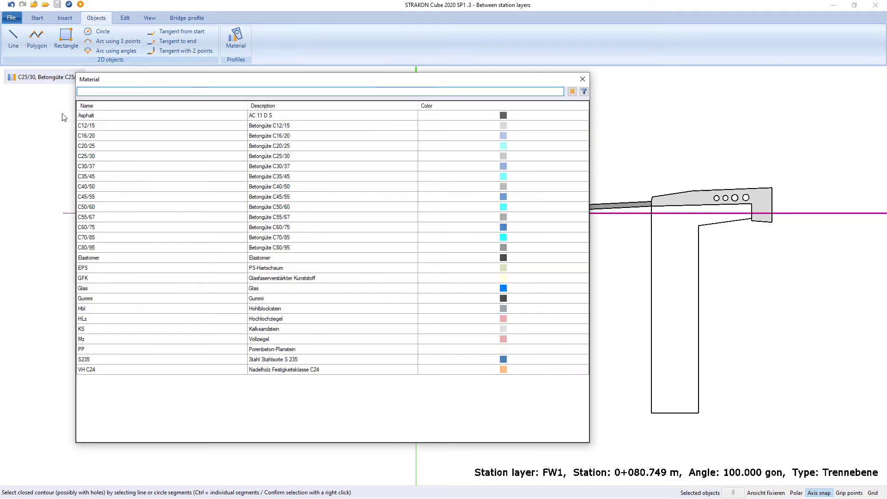
double_click(88, 166)
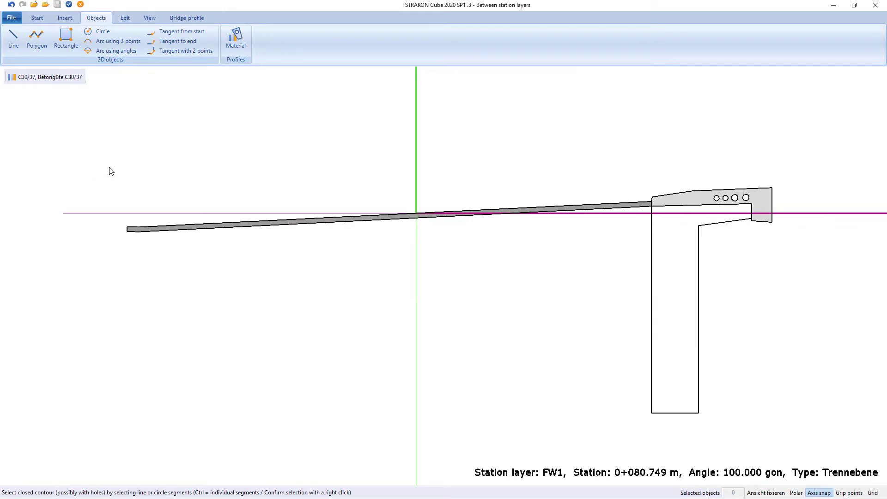
left_click(651, 265)
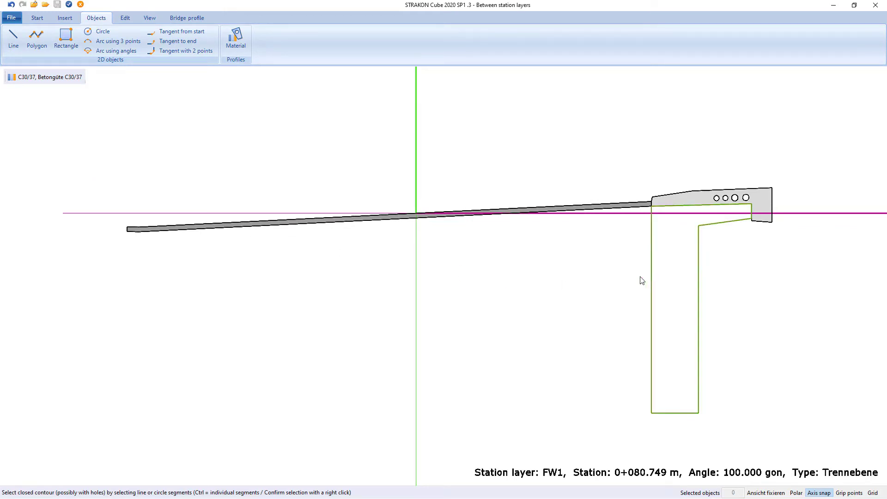
Step: Create a standard bridge body from the wing wall profile and apply it to the model
left_click(186, 18)
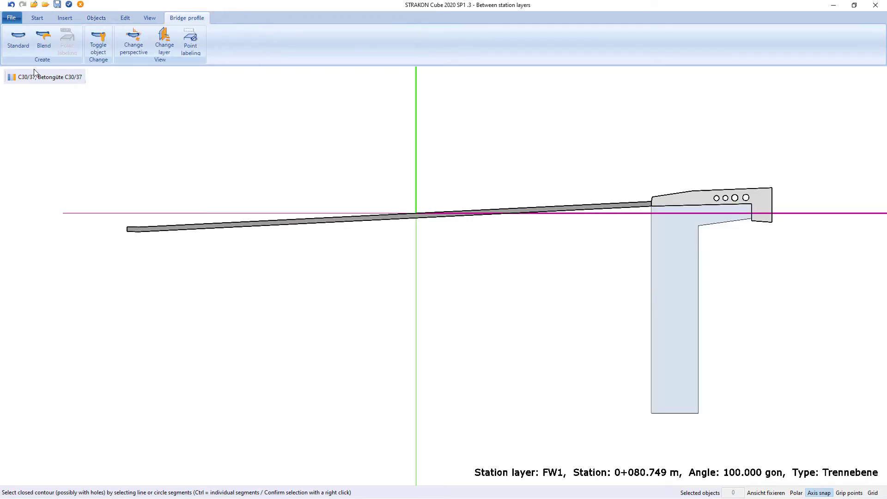
left_click(18, 39)
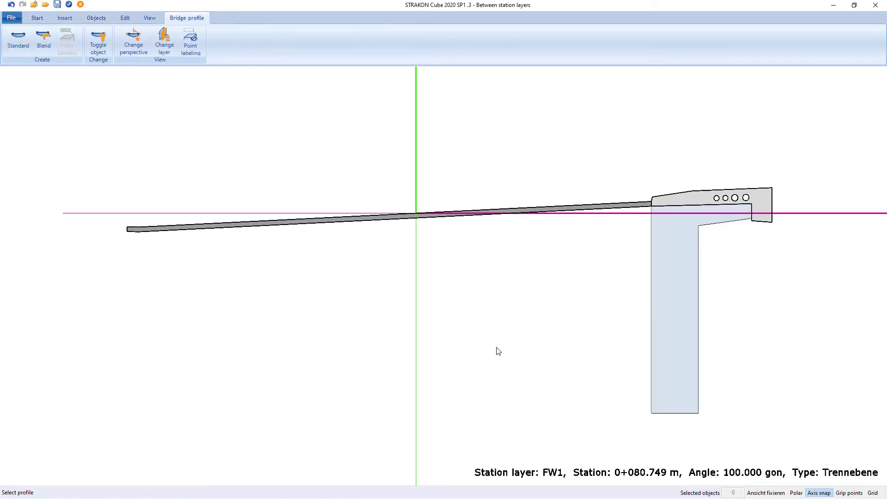
left_click(652, 301)
left_click(68, 4)
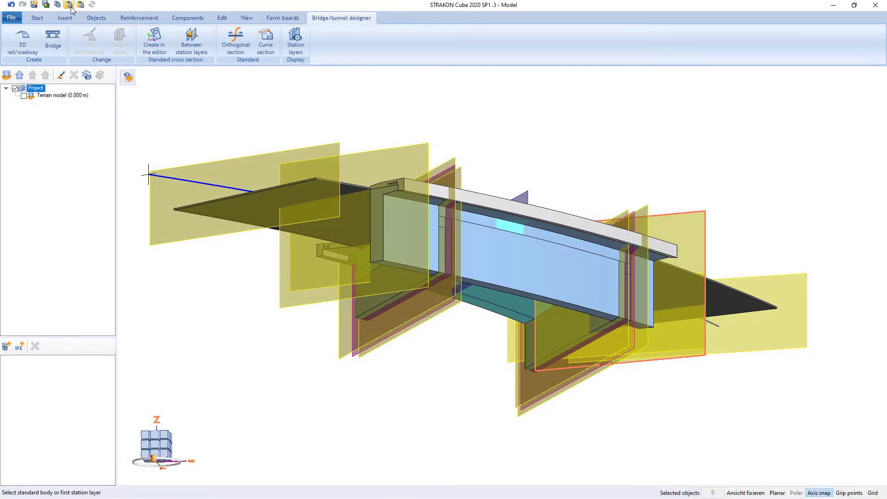
Step: Switch off the wing wall body in the span between the two abutments, starting from station layer WW10L
left_click(645, 203)
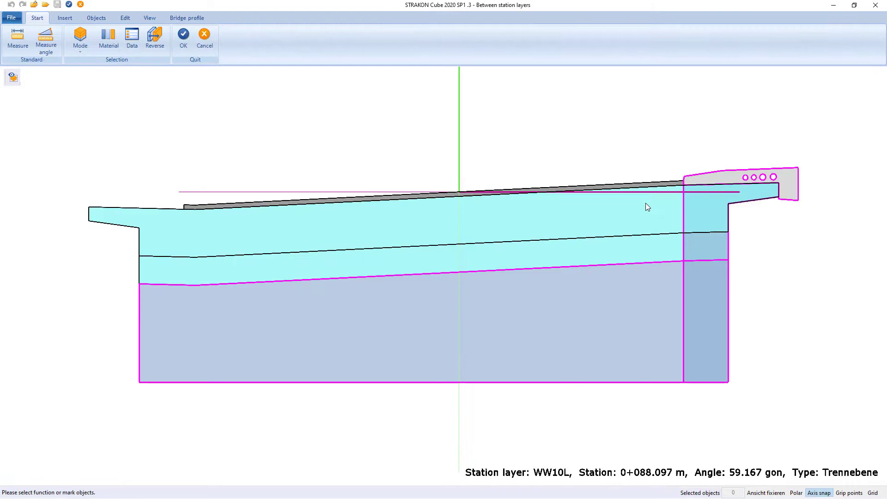
left_click(186, 18)
left_click(98, 42)
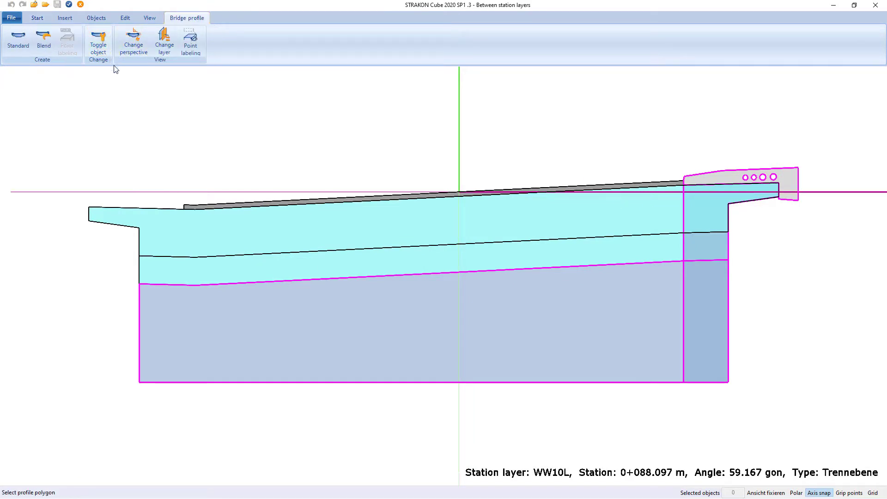
left_click(683, 245)
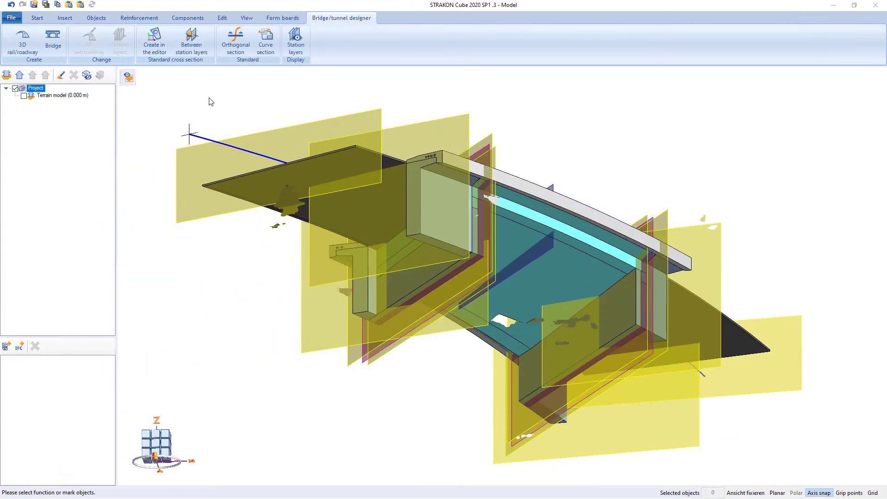
Step: Hide the station layers and import the two foundation outlines from the drawing, placing their reference point on the near abutment's bottom corner
left_click(296, 51)
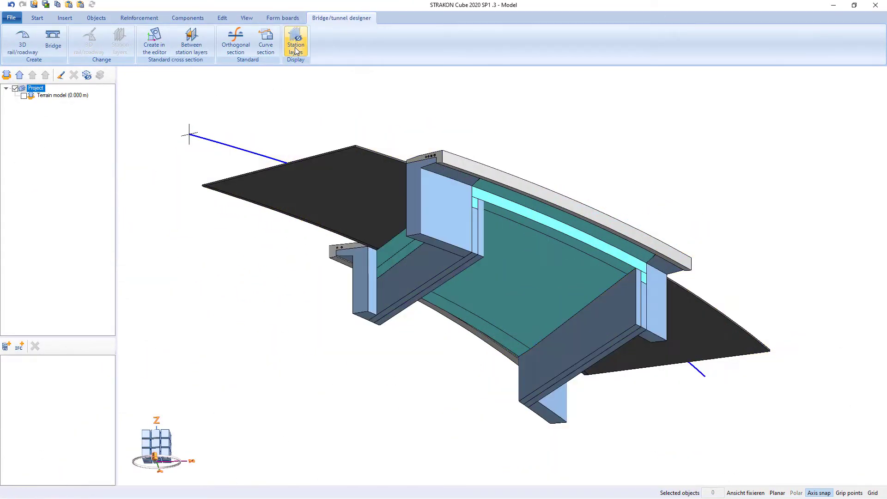
left_click(61, 18)
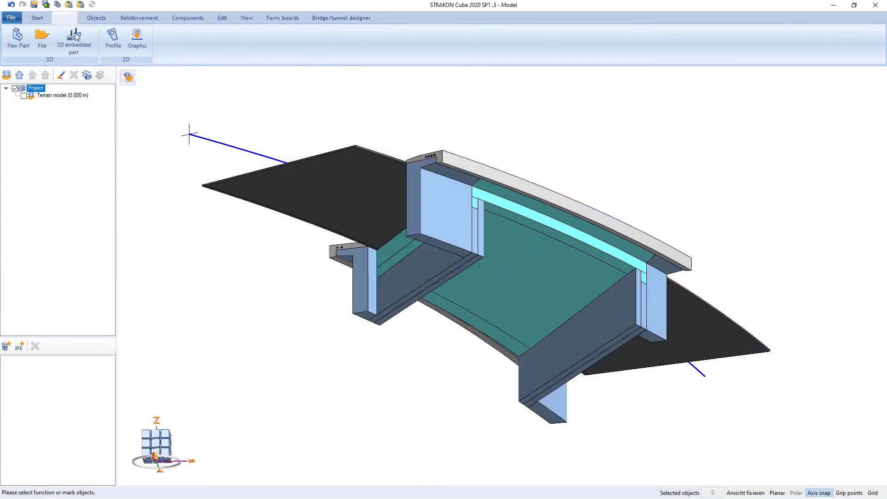
left_click(137, 42)
left_click(126, 170)
middle_click_drag(282, 191, 120, 178)
left_click(296, 57)
left_click(545, 448)
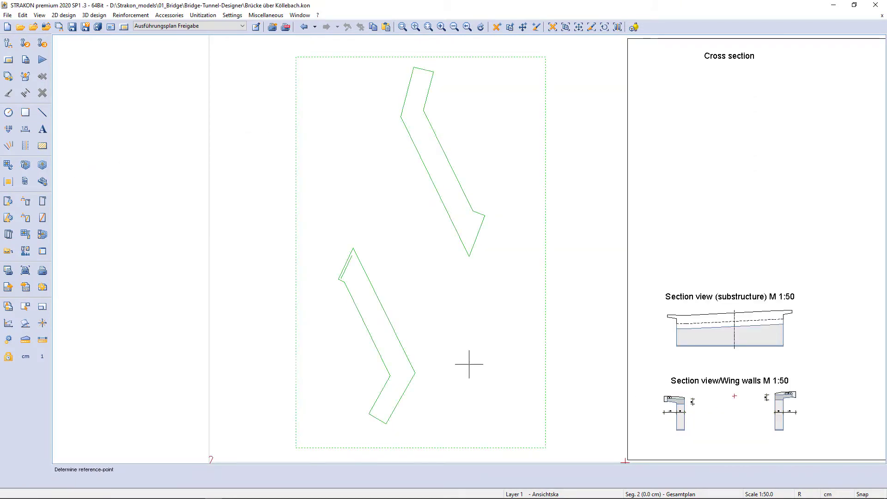
left_click(352, 255)
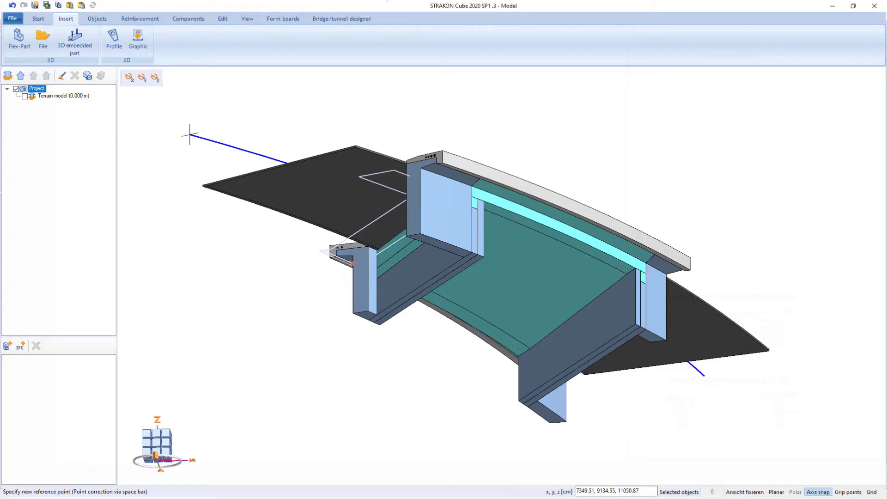
left_click(382, 332)
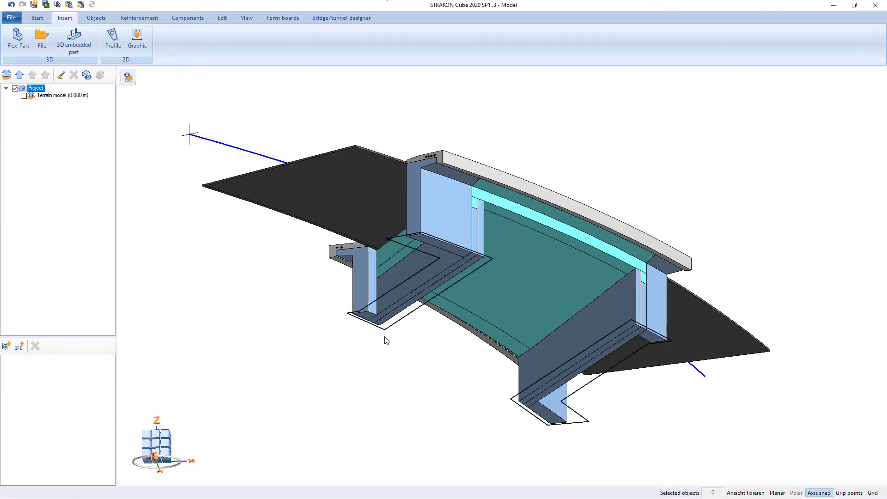
Step: Create C30/37 profiles in the model from the two foundation outlines beneath the abutments
left_click(97, 18)
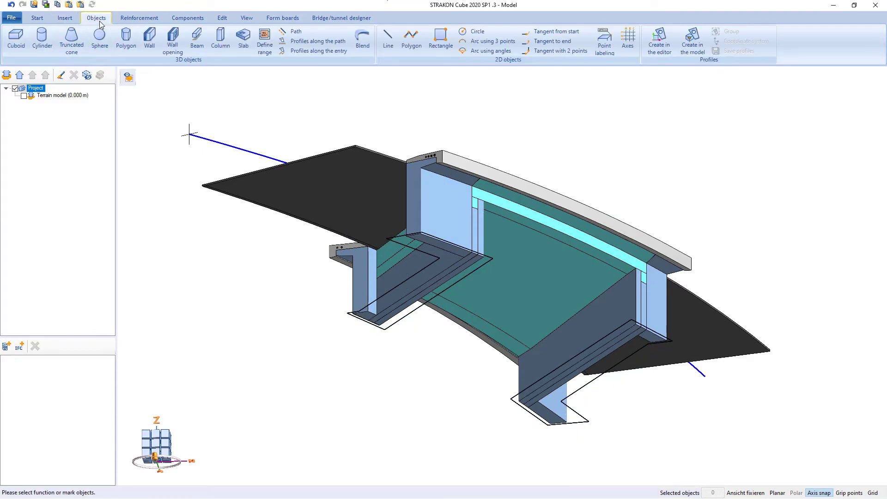
left_click(687, 52)
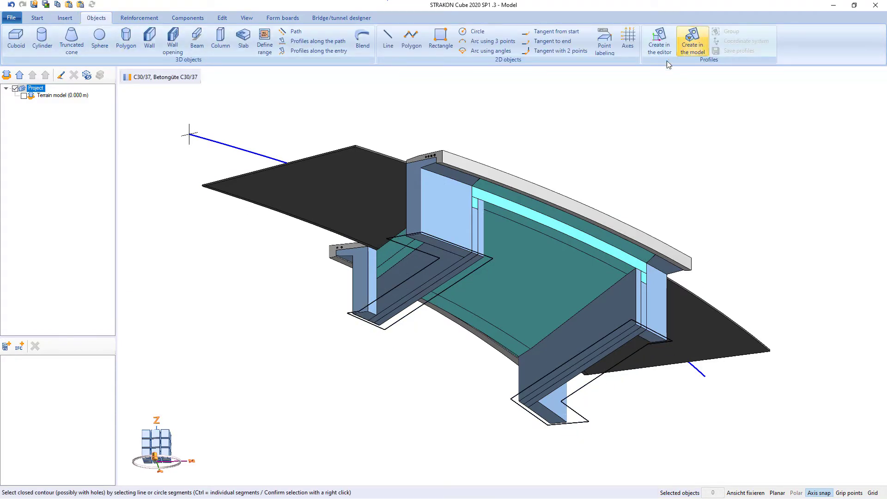
left_click(403, 324)
left_click(515, 404)
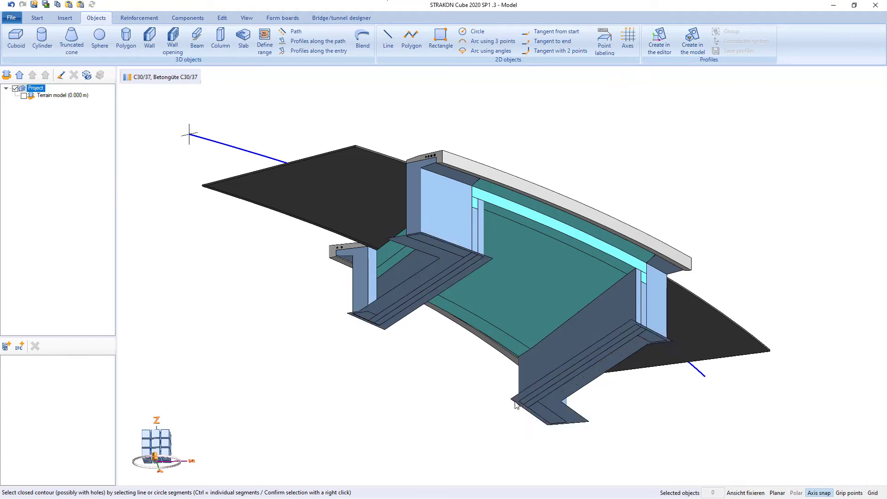
Step: Extrude the near abutment's foundation profile vertically downward by about 100 cm
left_click(322, 51)
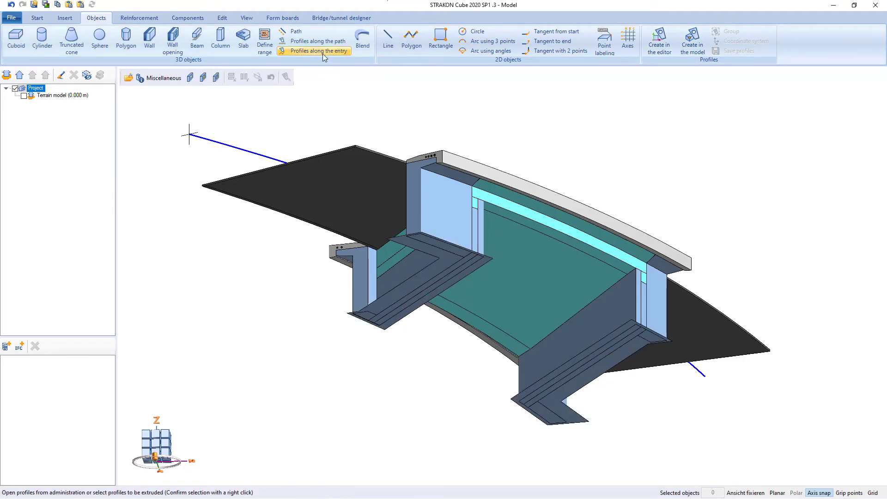
left_click(386, 324)
right_click(379, 337)
left_click(385, 329)
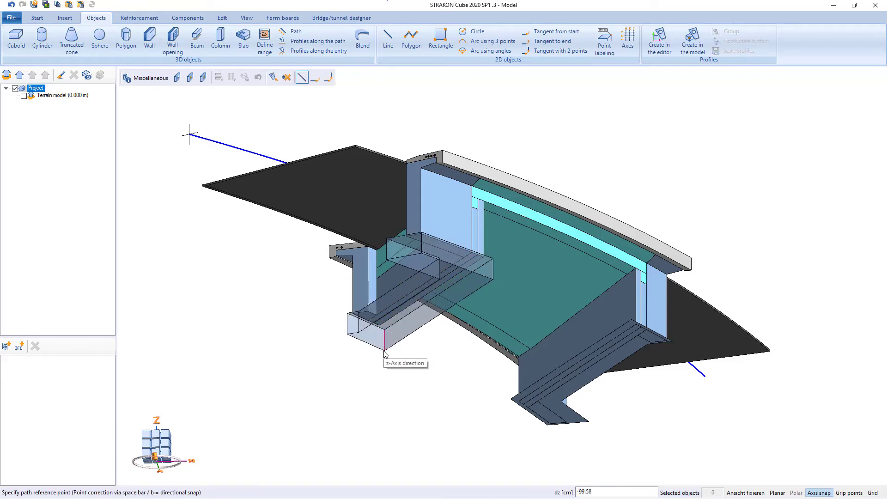
type("-1")
key("Return")
right_click(384, 350)
Step: Extrude the far abutment's foundation profile vertically downward to the same depth as the first foundation
left_click(516, 406)
right_click(515, 407)
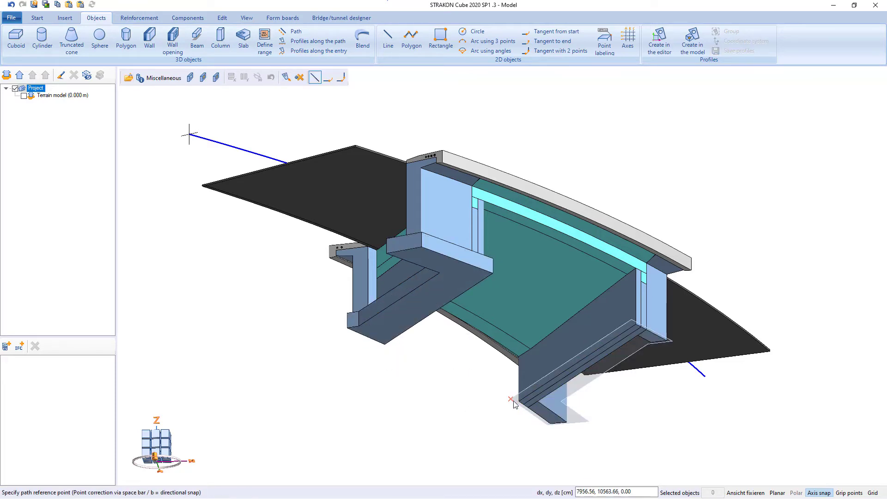
key("Return")
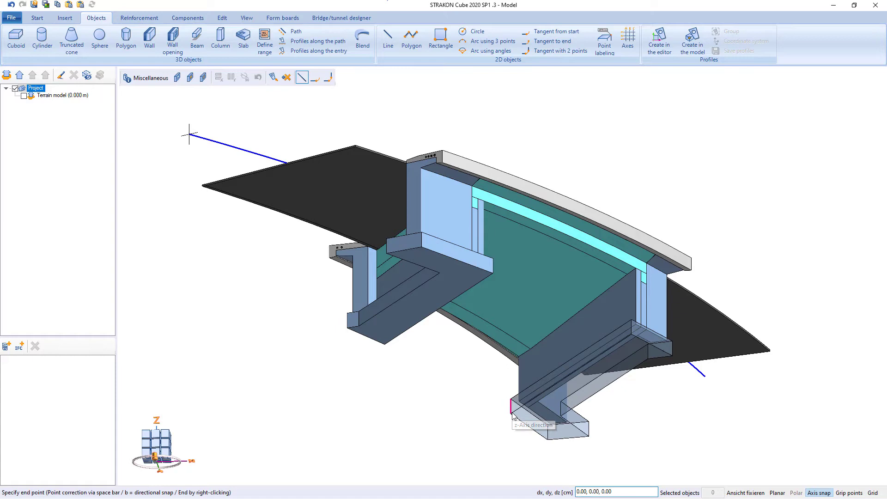
left_click(513, 418)
right_click(228, 163)
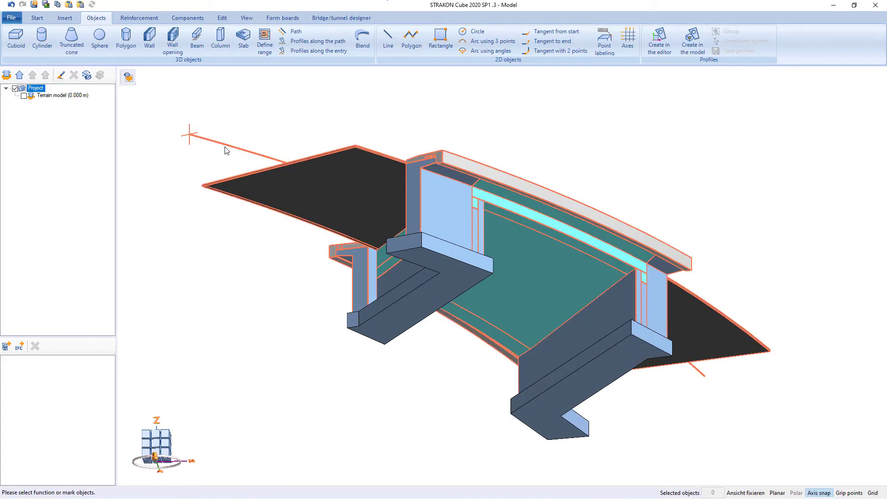
Step: Open the bridge body for object editing
left_click(224, 141)
left_click(222, 18)
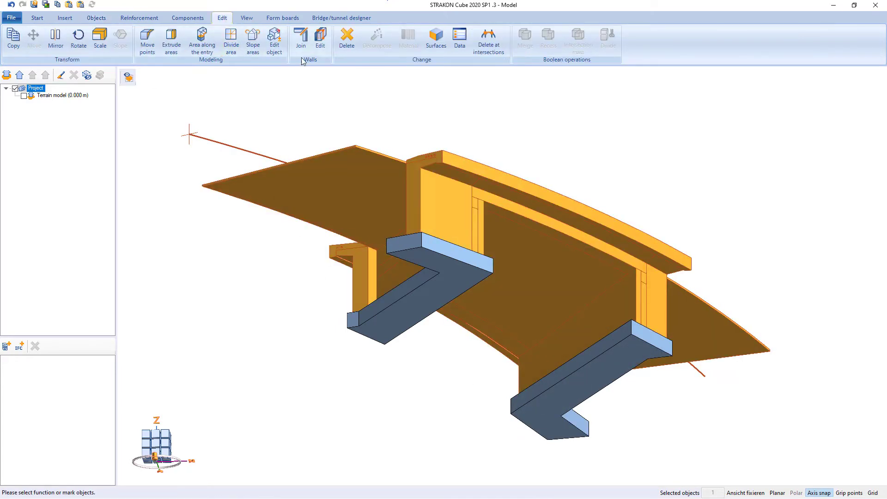
left_click(275, 40)
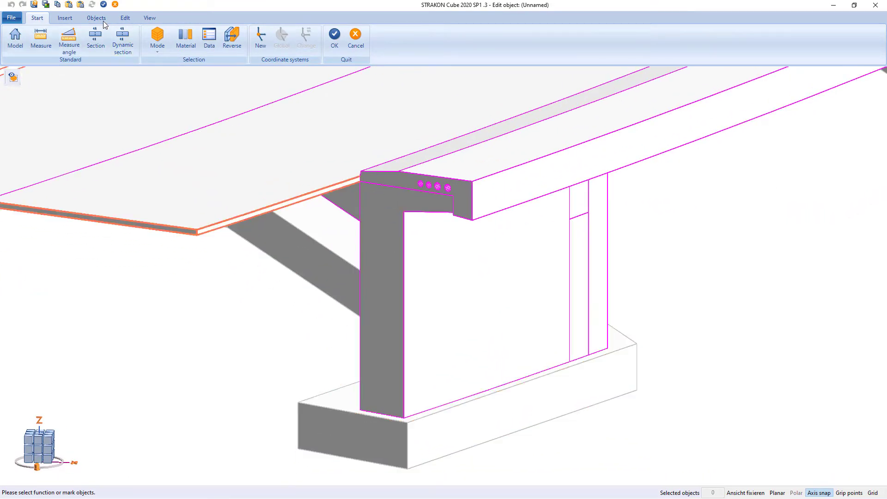
Step: Create a cut-out cuboid at the wing wall's end face, with its upper starting corner 50 cm below the cap's underside
left_click(97, 18)
left_click(22, 49)
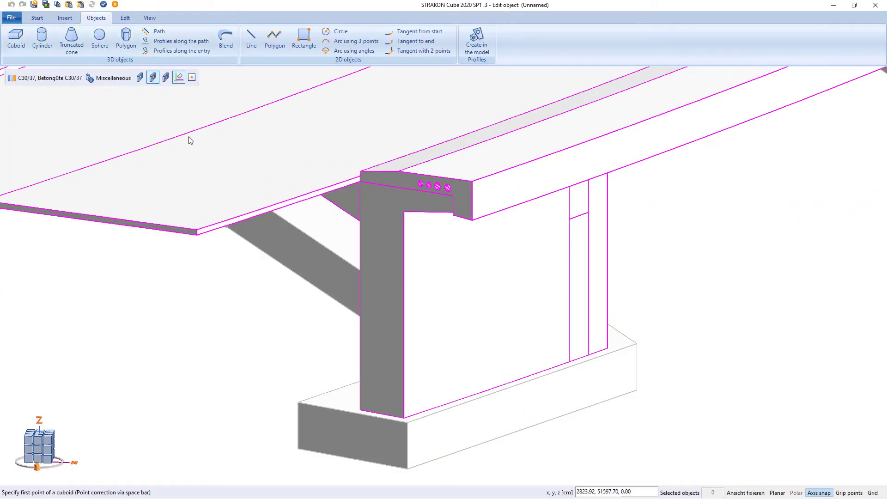
key("space")
type("-50")
key("Return")
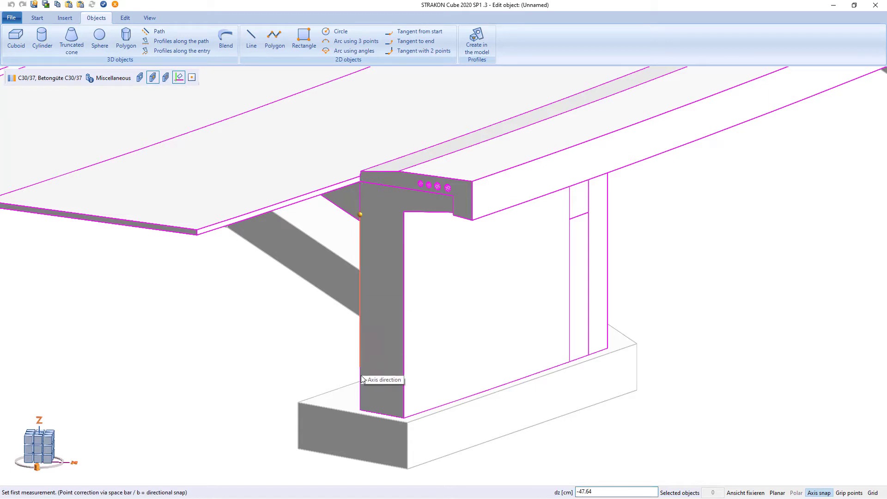
left_click(362, 357)
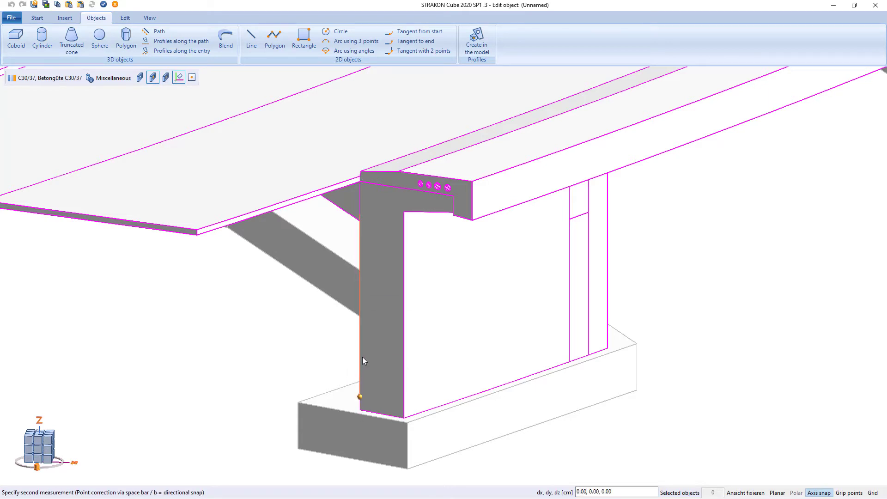
left_click(403, 420)
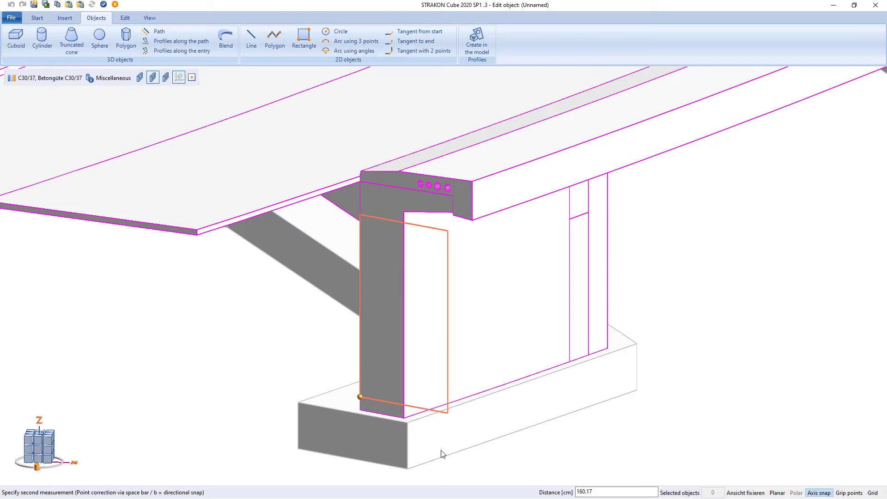
left_click(367, 403)
middle_click_drag(378, 395, 369, 224)
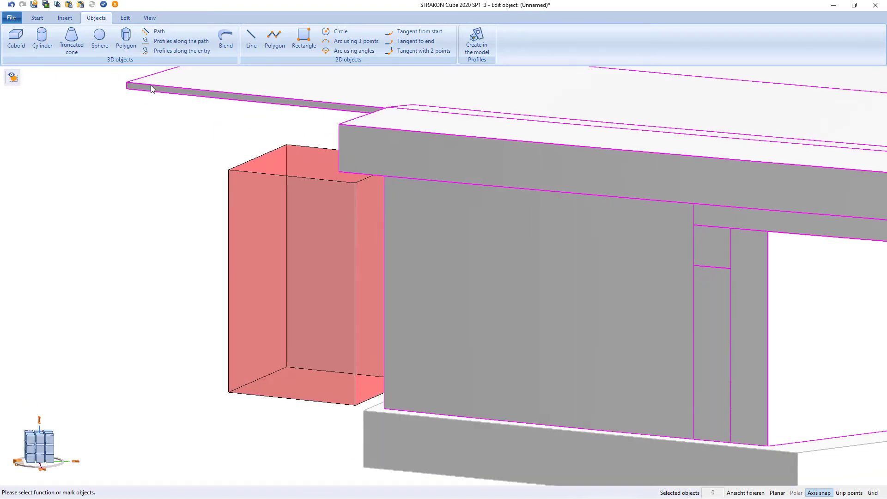
Step: Slope the cut-out cuboid's inner face about its top edge so it cuts diagonally into the wing wall
left_click(125, 18)
left_click(253, 41)
left_click(371, 183)
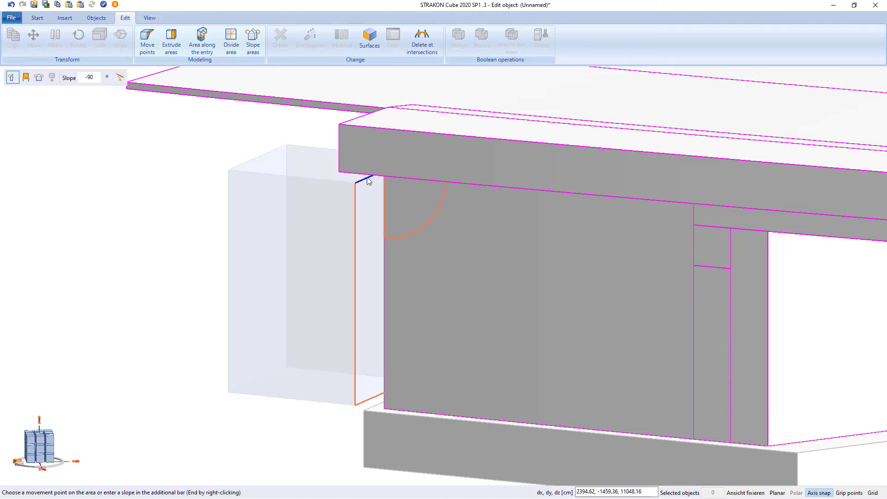
key("Return")
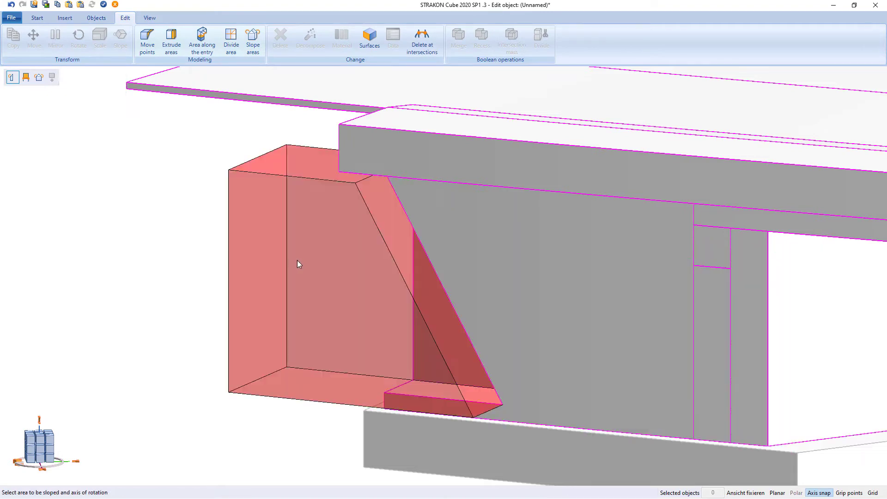
Step: Extrude the cut-out cuboid's bottom face down to the wing wall's base and apply the edited bridge body to the model
middle_click_drag(364, 310, 390, 323, "shift")
left_click(172, 45)
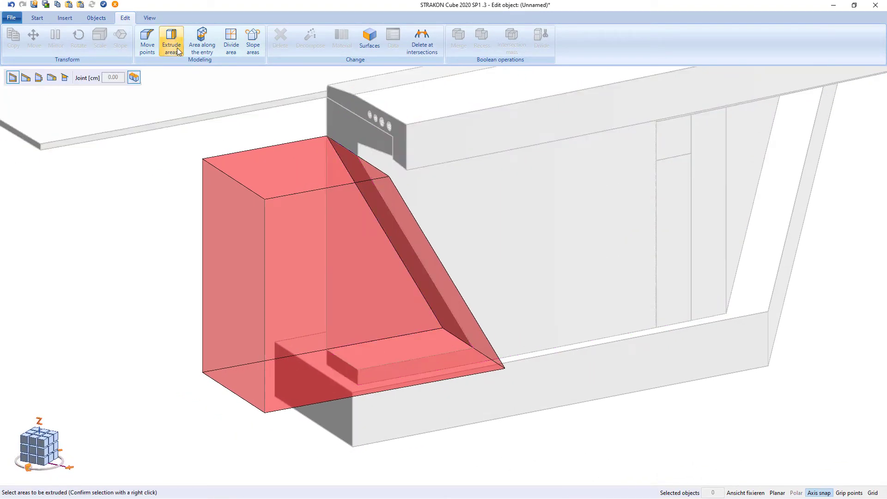
left_click(39, 77)
middle_click_drag(282, 394, 287, 414)
left_click(286, 414)
right_click(286, 415)
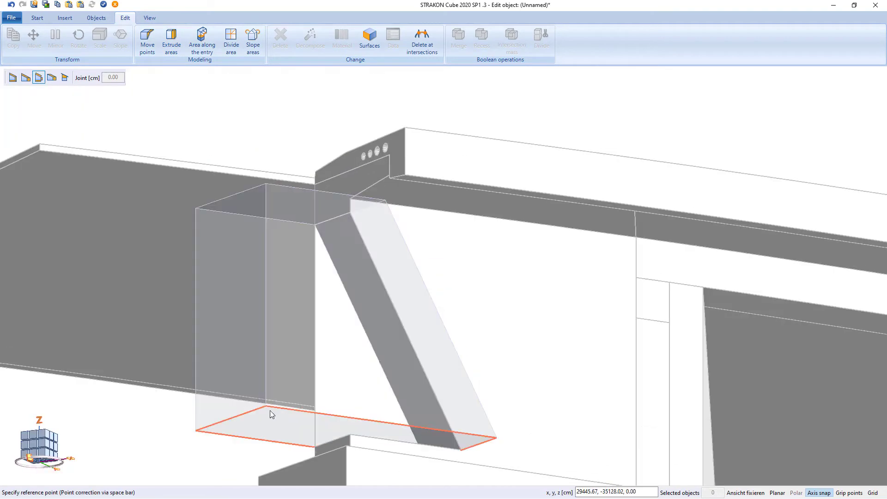
left_click(269, 409)
left_click(342, 448)
middle_click_drag(342, 448, 323, 323)
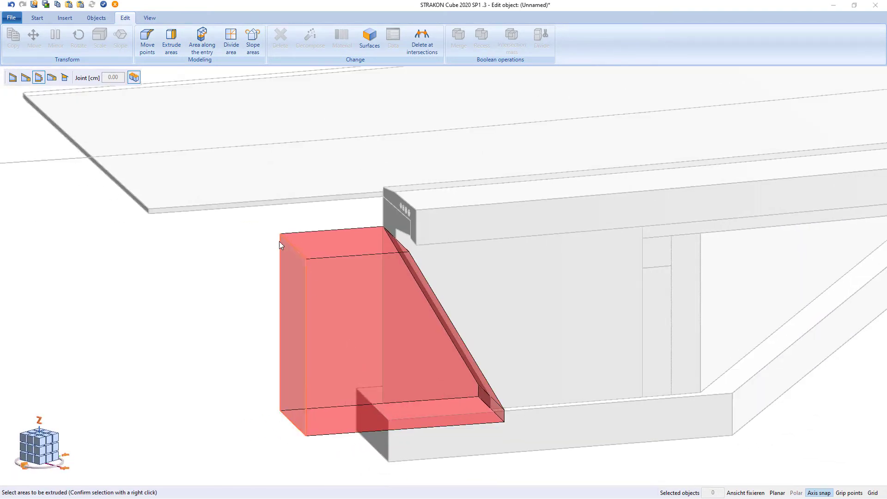
left_click(102, 5)
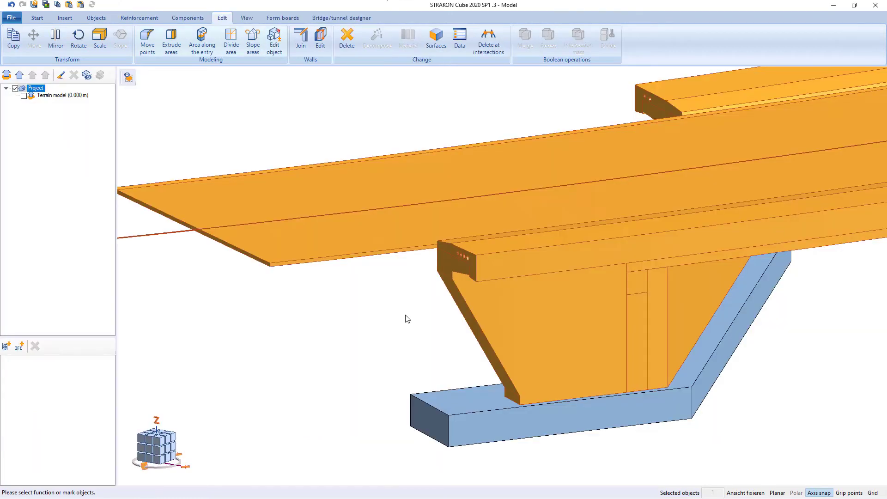
key("Escape")
Step: Fit the near foundation's end face to the plane of the shortened wing wall's end, with a joint of -20 cm
scroll(406, 318, "up", 3)
middle_click_drag(362, 311, 315, 276)
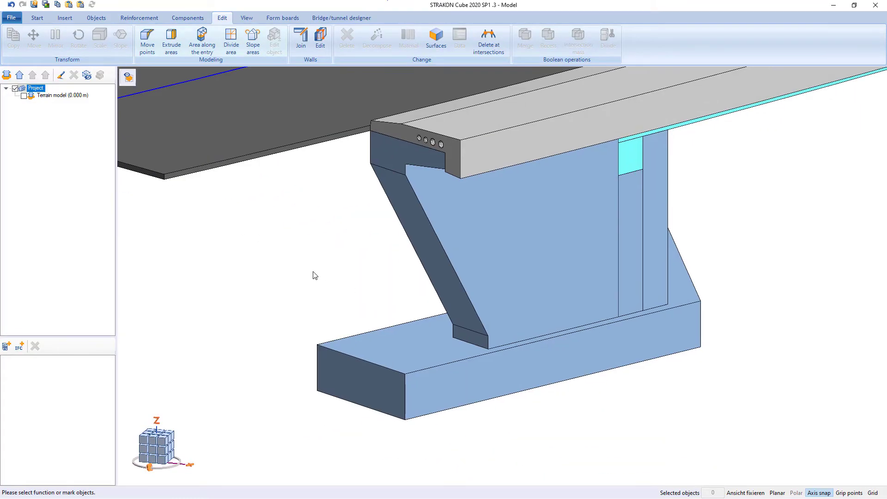
left_click(171, 41)
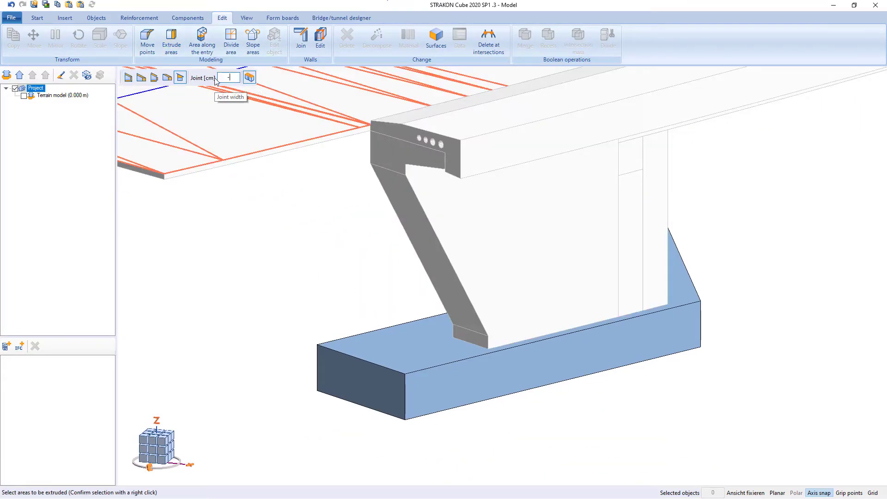
left_click(365, 379)
right_click(365, 378)
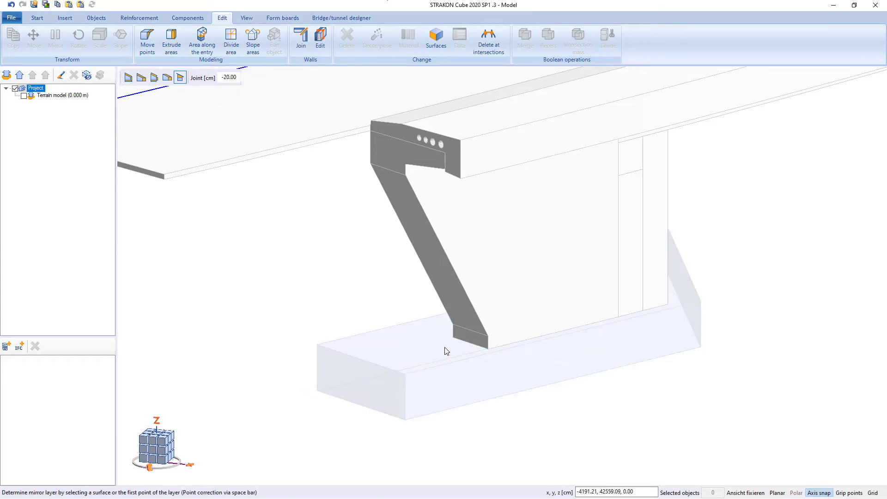
left_click(453, 325)
left_click(488, 337)
left_click(488, 339)
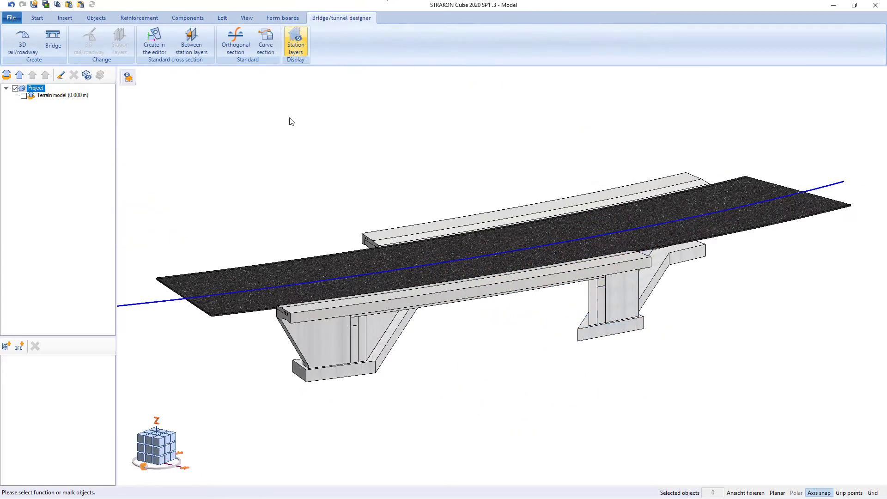
Step: Show the station layers and start a cross section between two station layers at the near bridge end, beginning with FW1
left_click(295, 41)
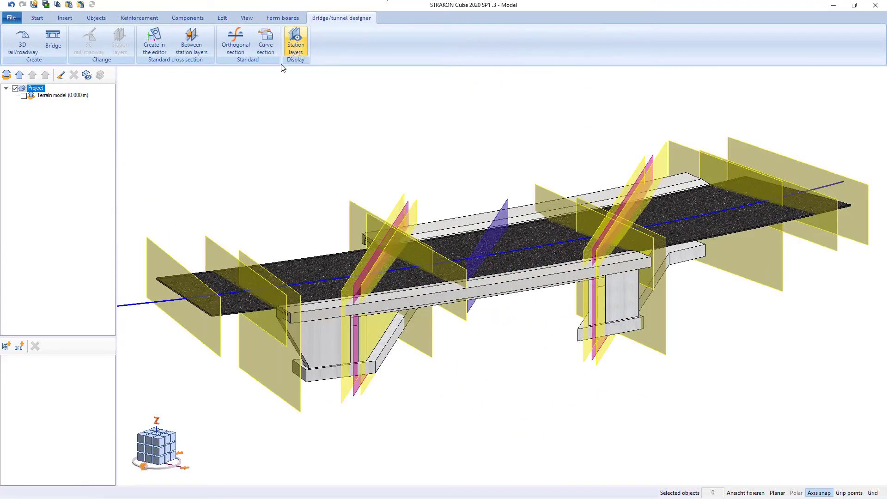
left_click(191, 41)
left_click(222, 248)
left_click(246, 256)
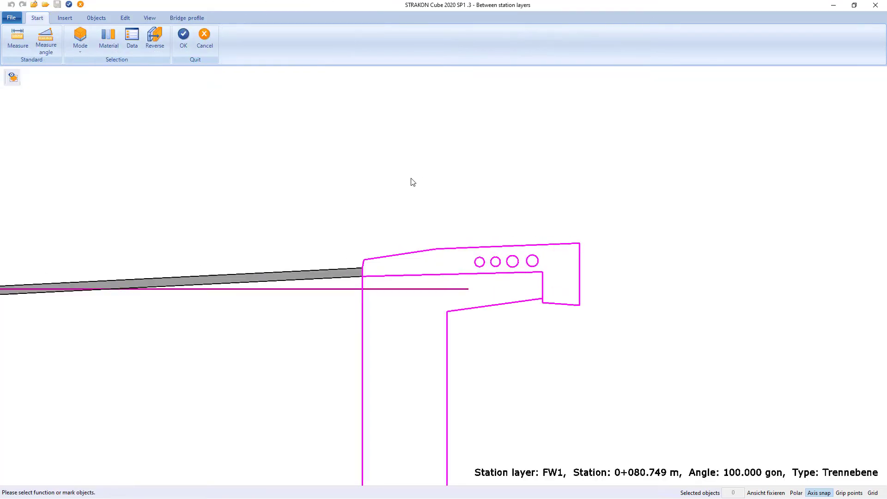
Step: Draw a closed line outline around the cap, with its base 50 cm below the cap's inner lower corner and its side along the outer edge
scroll(416, 189, "up", 1)
middle_click_drag(439, 220, 431, 135)
left_click(96, 17)
left_click(14, 39)
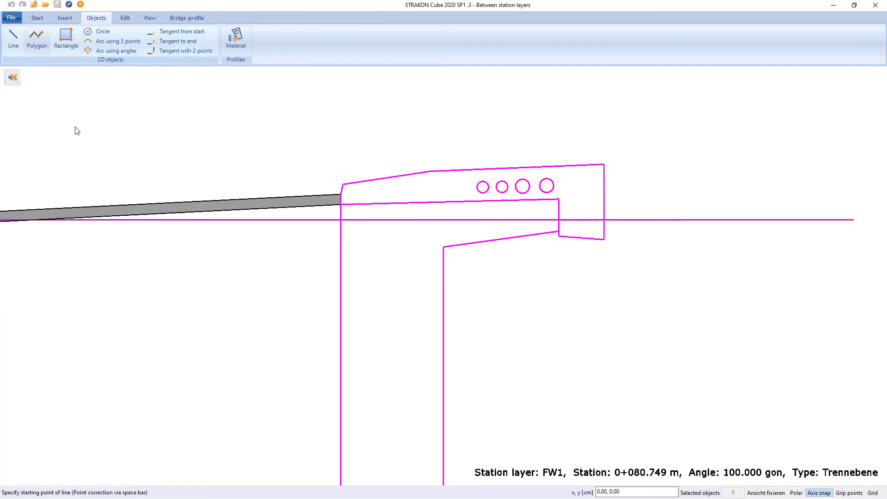
left_click(343, 206)
type("5")
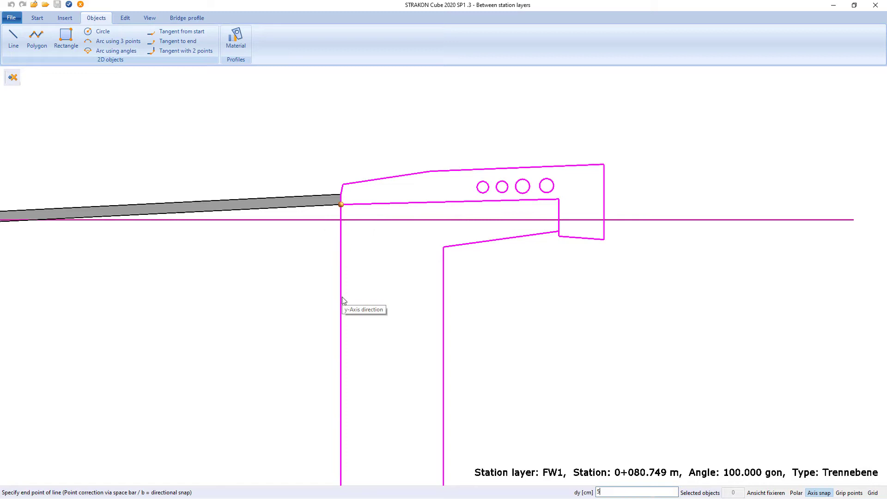
type("0")
key("Return")
left_click(607, 242)
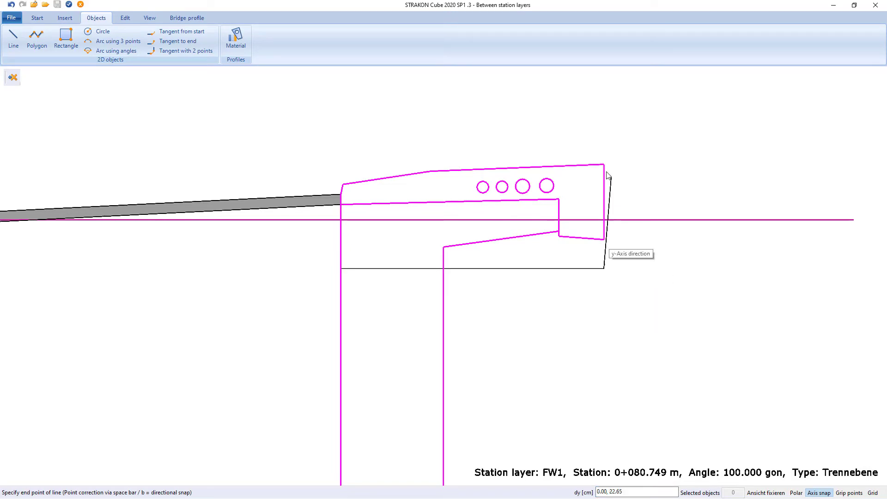
left_click(604, 165)
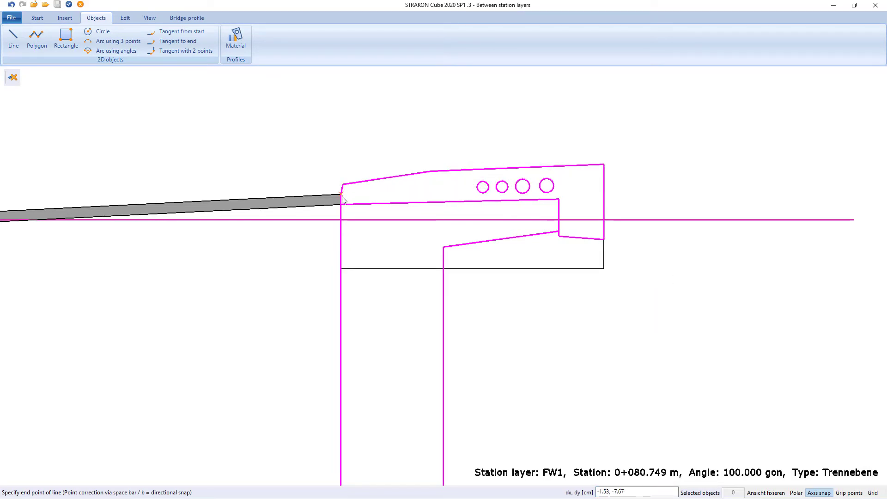
key("Escape")
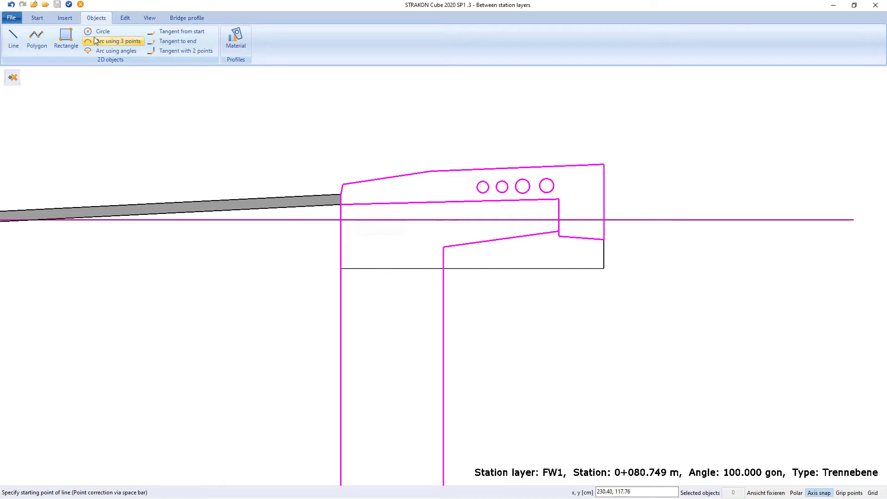
Step: Trace the four duct openings in the cap with circles matching their centres and radii
left_click(103, 31)
left_click(482, 186)
left_click(487, 181)
left_click(502, 186)
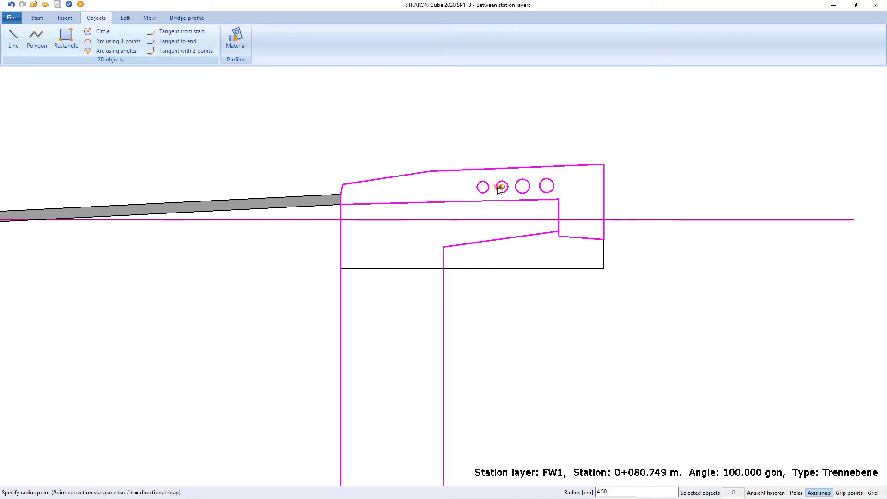
left_click(506, 182)
left_click(523, 186)
left_click(528, 182)
left_click(547, 185)
left_click(552, 184)
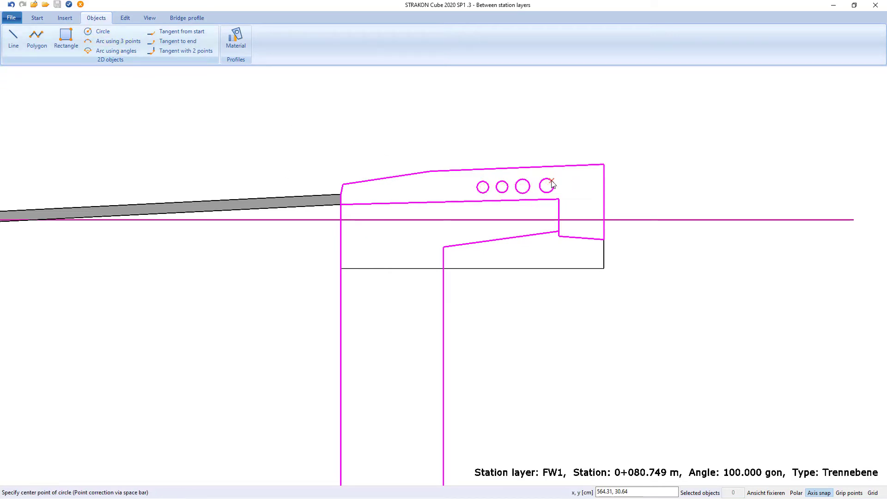
key("Escape")
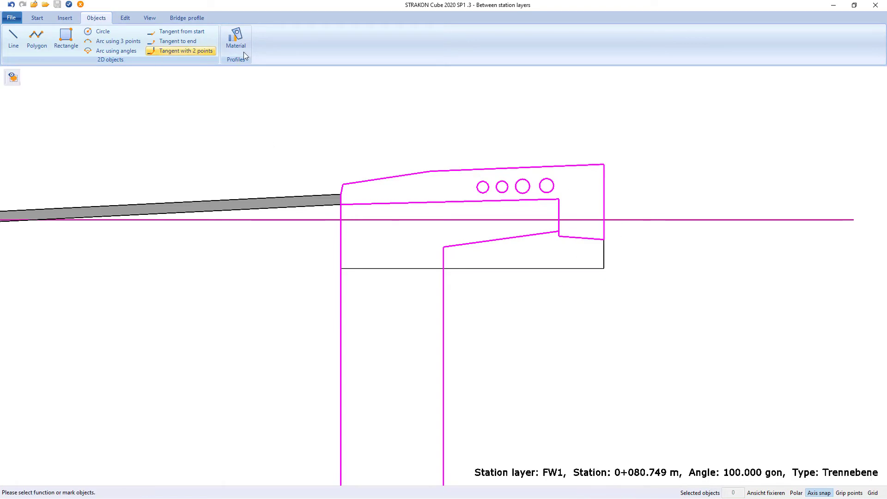
Step: Assign C25/30 concrete to the closed cap outline, with the circular ducts as holes
left_click(238, 46)
left_click(33, 77)
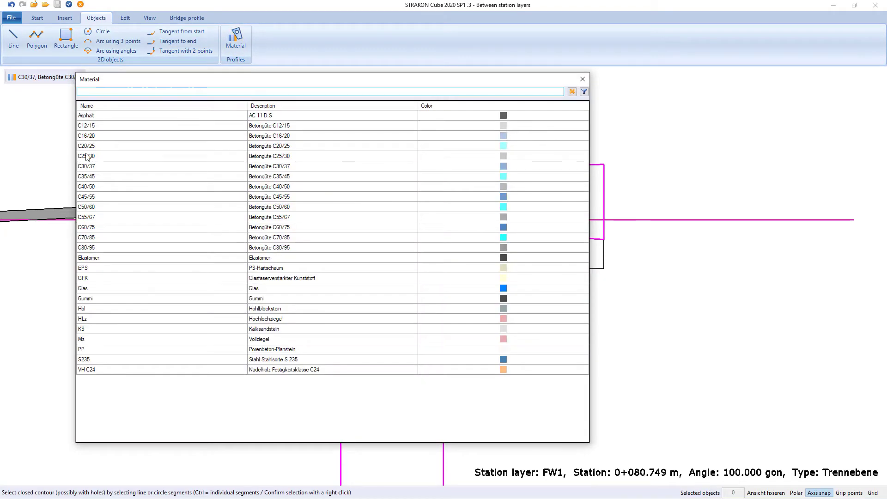
left_click(88, 153)
left_click(490, 268)
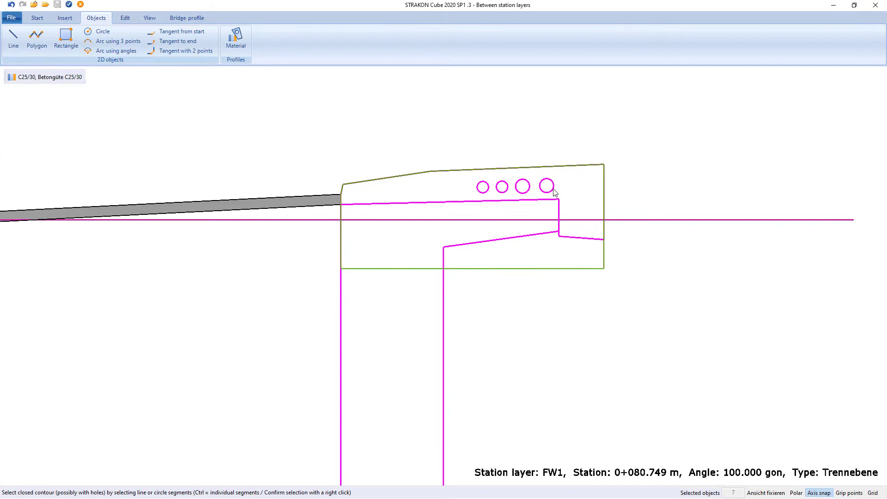
left_click(489, 194)
left_click(184, 18)
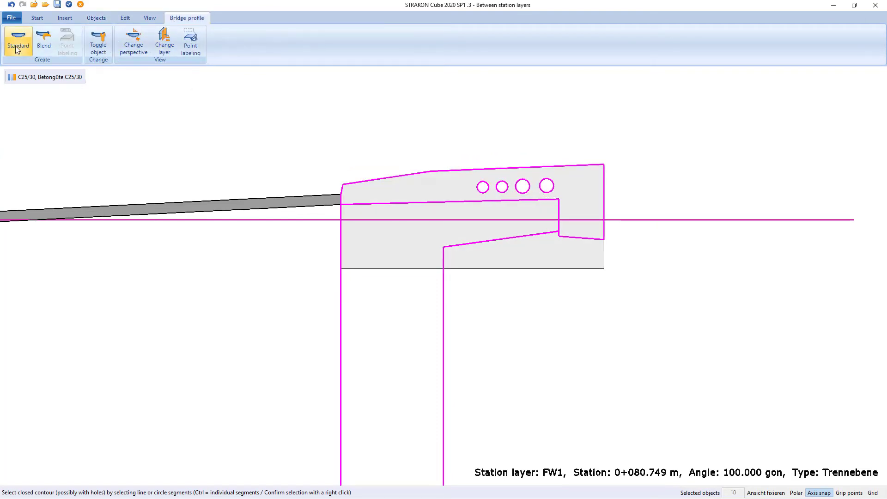
Step: Complete the standard profile from the closed cap outline with its duct holes and accept the cross section at FW1
left_click(463, 269)
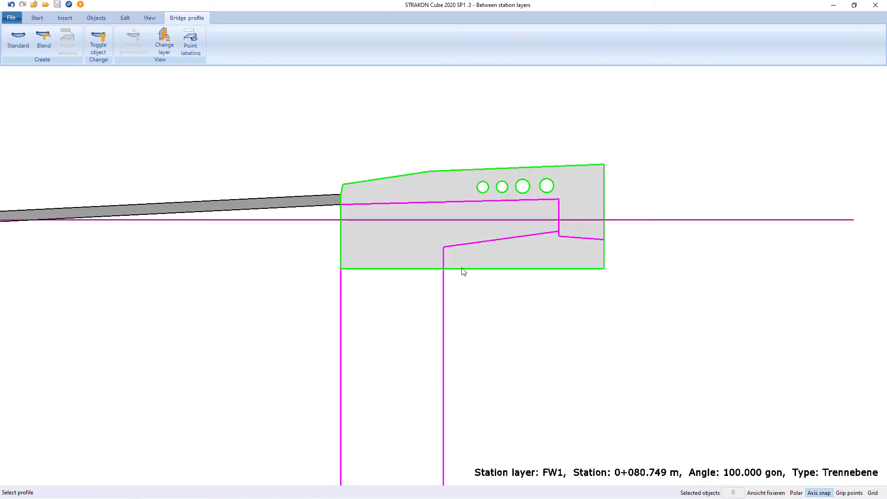
left_click(69, 4)
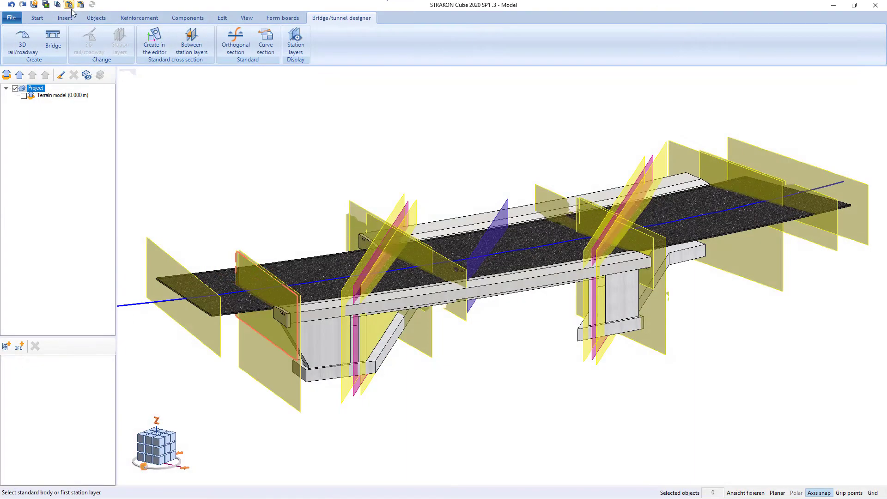
Step: Open the superstructure's cross section at station layer FW2 and label the three upper corner points of the two-duct cap
left_click(191, 41)
left_click(448, 227)
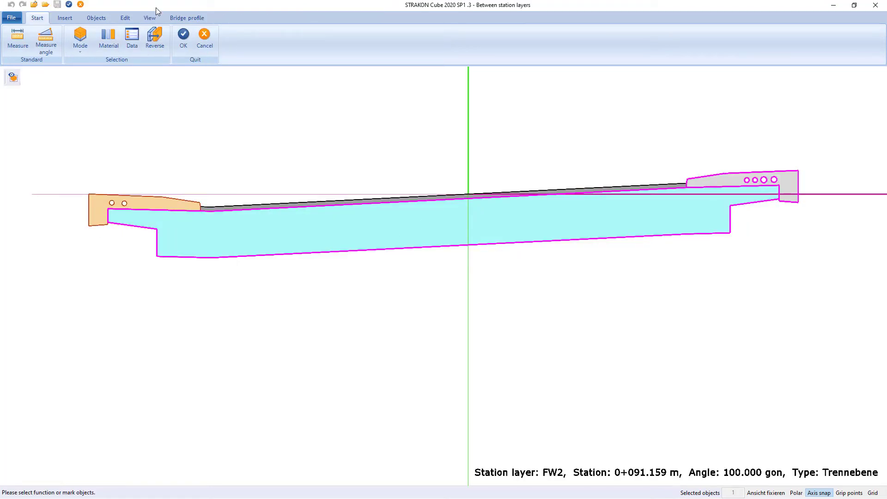
left_click(172, 17)
left_click(68, 45)
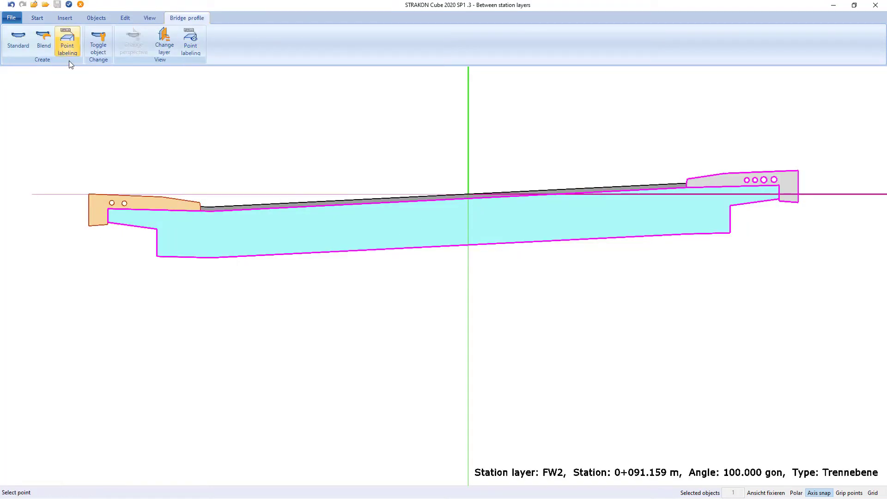
left_click(89, 194)
left_click(76, 163)
left_click(162, 195)
left_click(174, 168)
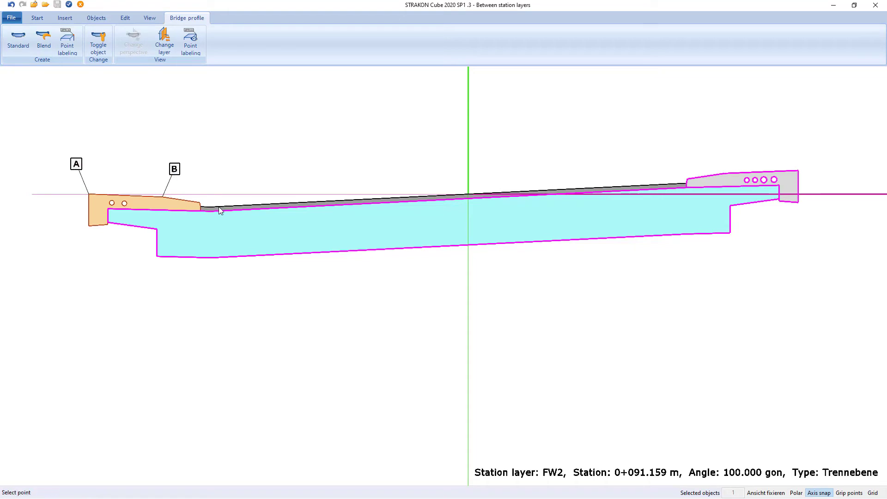
left_click(200, 203)
left_click(211, 180)
key("Escape")
Step: Label the three upper corner points of the four-duct cap and three upper points of the superstructure, and accept the cross section
left_click(717, 179)
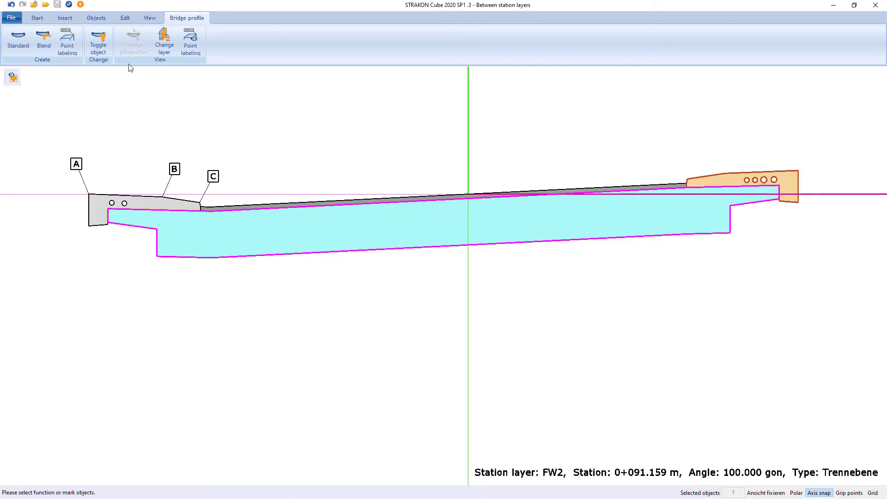
left_click(67, 42)
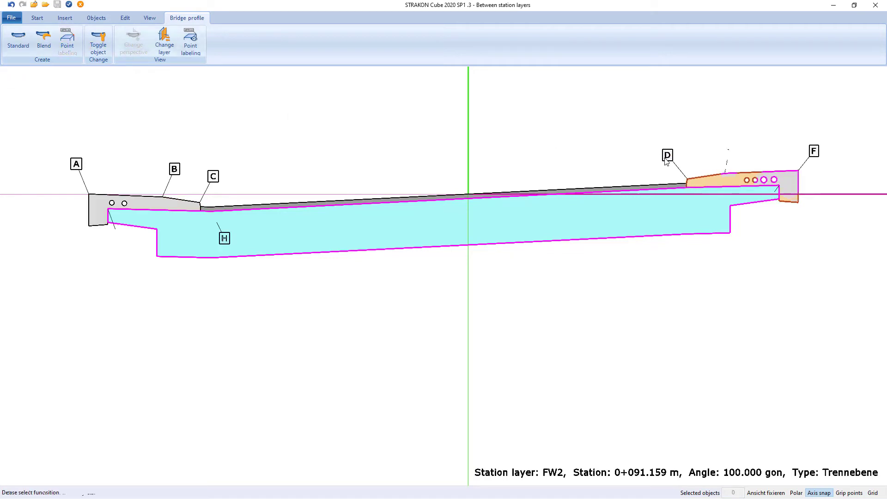
key("Escape")
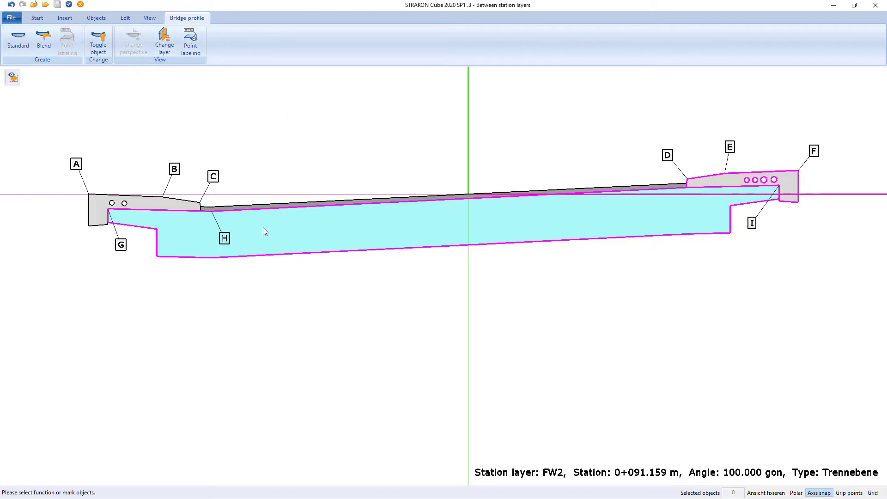
left_click(69, 5)
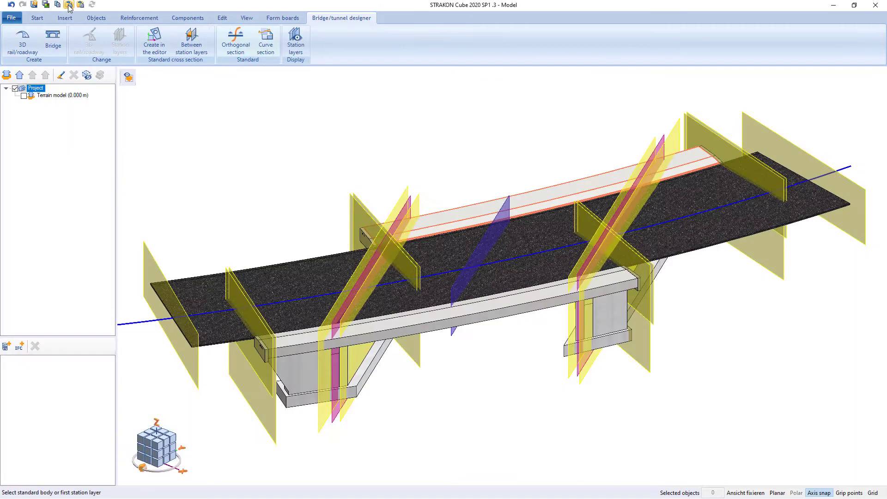
Step: Activate the bridge coordinate system, section the model along its x'-axis keeping the upper plan half, and show it from above
left_click(37, 18)
left_click(476, 46)
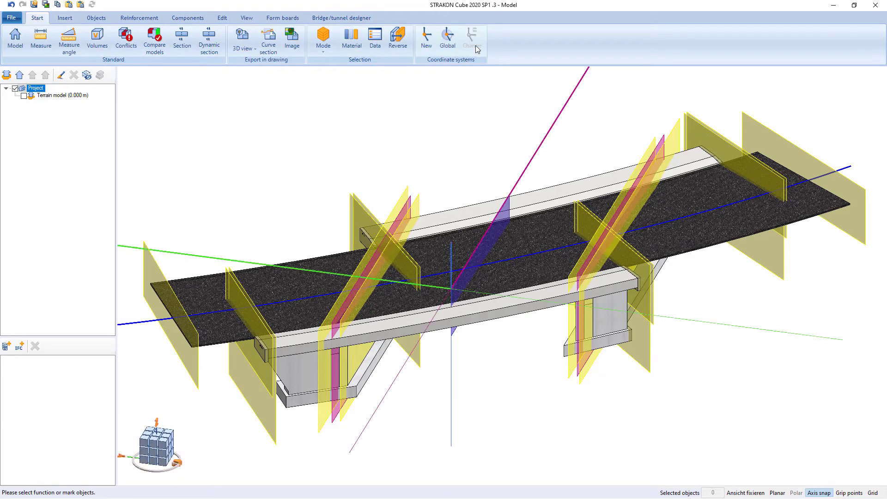
left_click(181, 44)
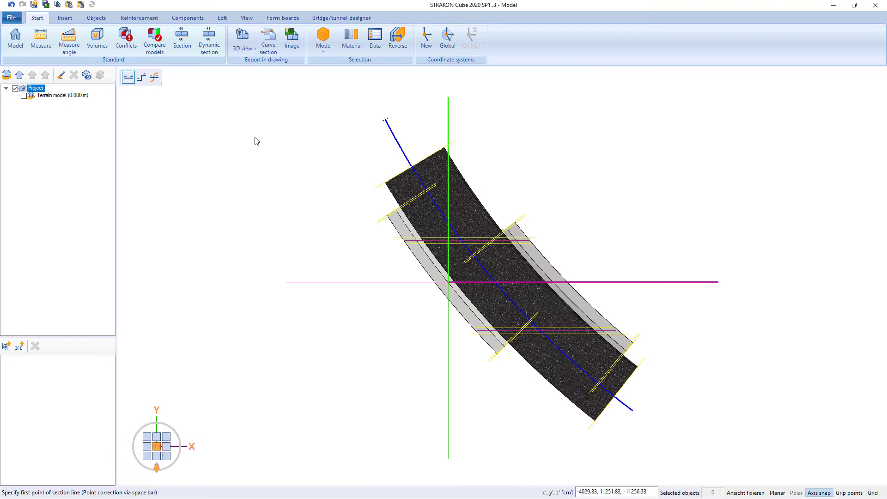
left_click(322, 283)
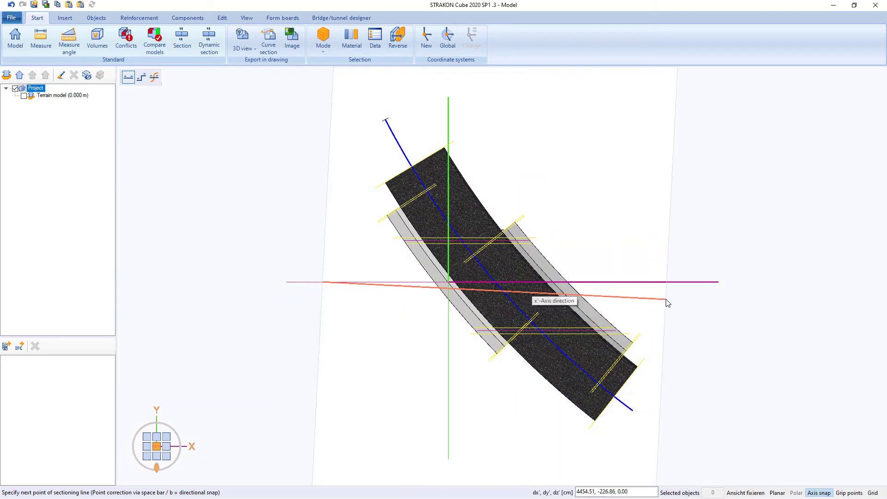
left_click(659, 283)
left_click(643, 143)
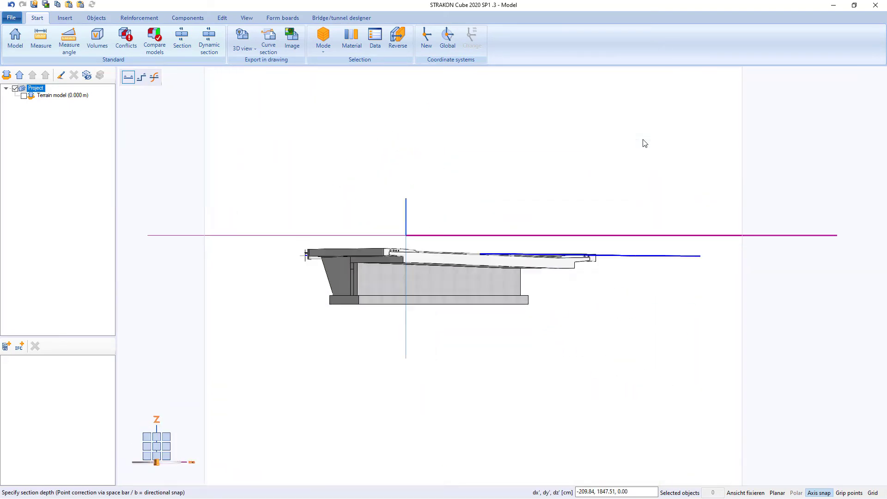
left_click(279, 323)
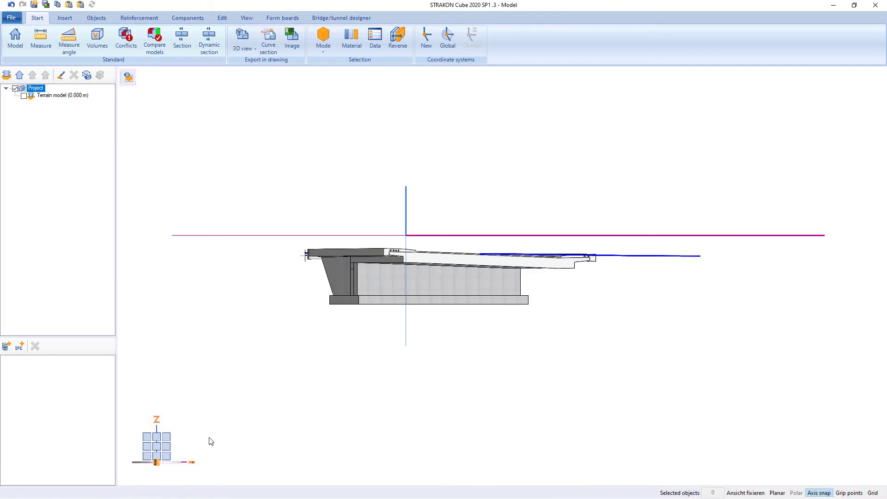
left_click(157, 447)
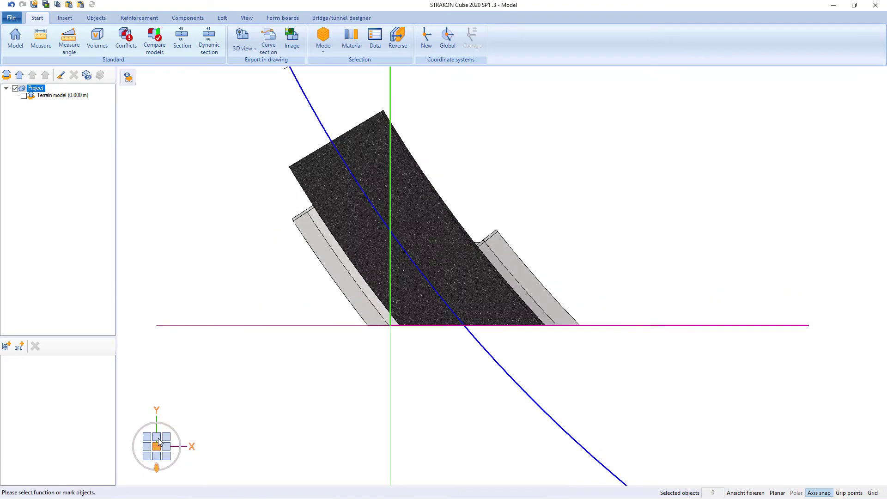
Step: Export the sectioned half as a 3D view with the "Mit WKS" option and place it rotated 90 degrees in the drawing's Top view area
left_click(242, 43)
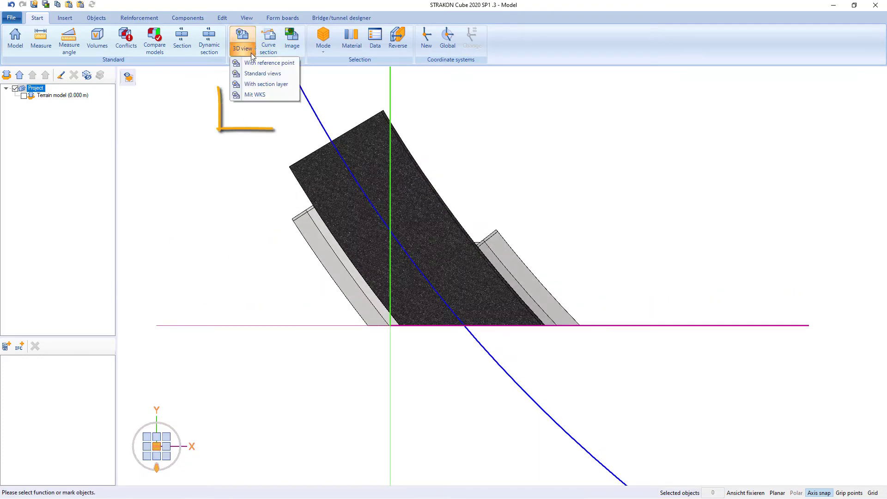
left_click(255, 94)
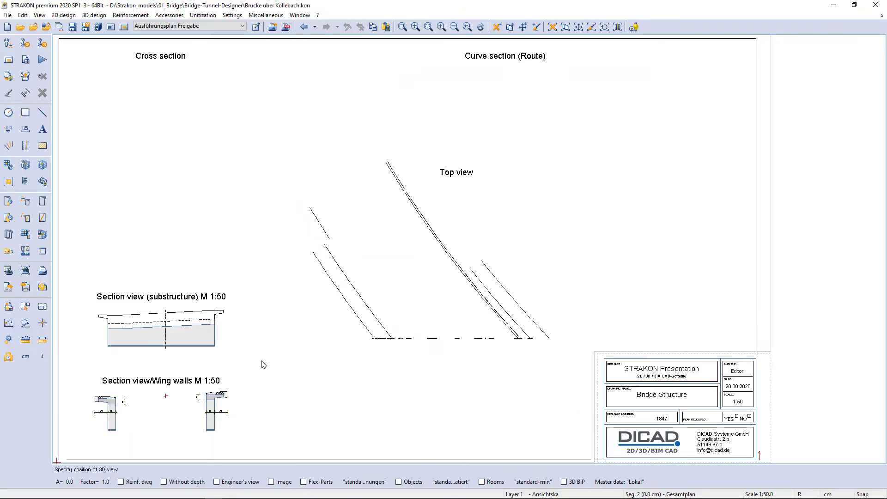
key("Return")
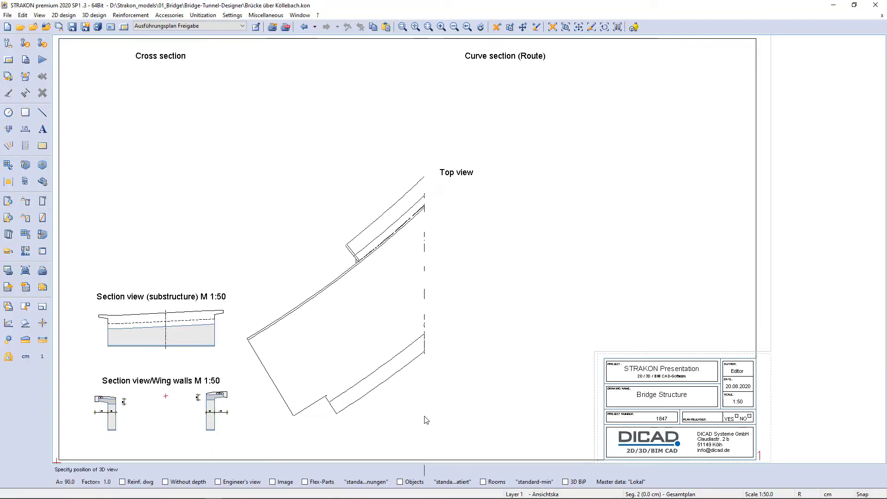
left_click(452, 453)
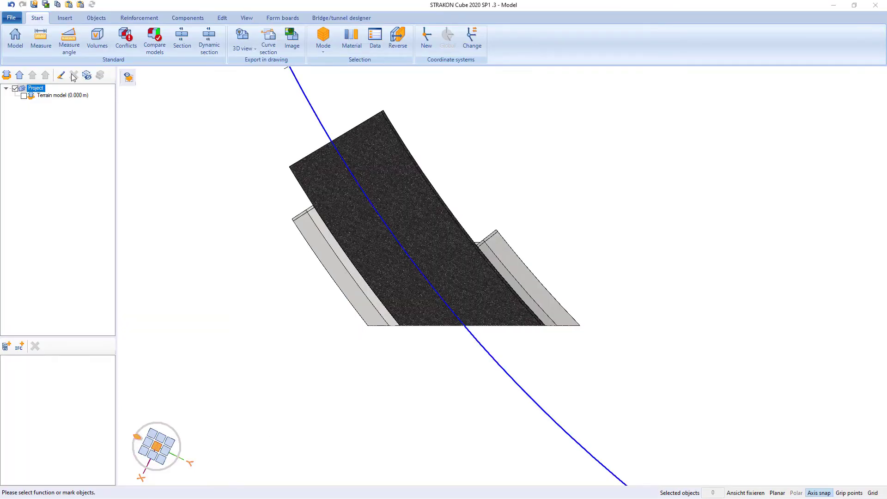
Step: Restore the full model, reactivate the coordinate system and section along the x'-axis again, keeping the opposite half of the bridge
left_click(15, 44)
left_click(472, 45)
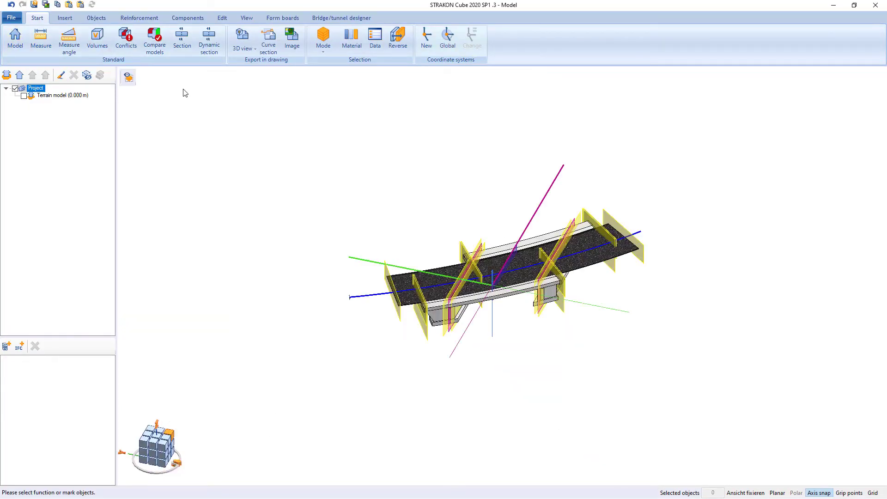
left_click(182, 39)
left_click(359, 282)
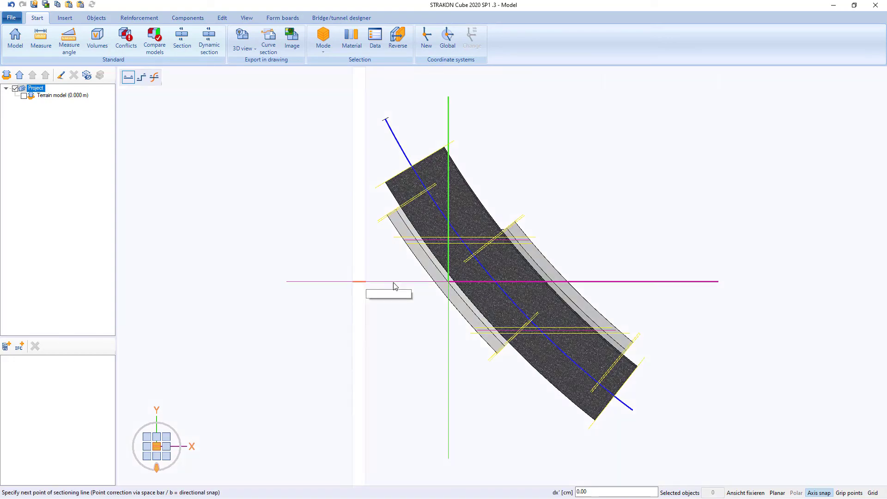
left_click(708, 283)
left_click(709, 446)
left_click(276, 219)
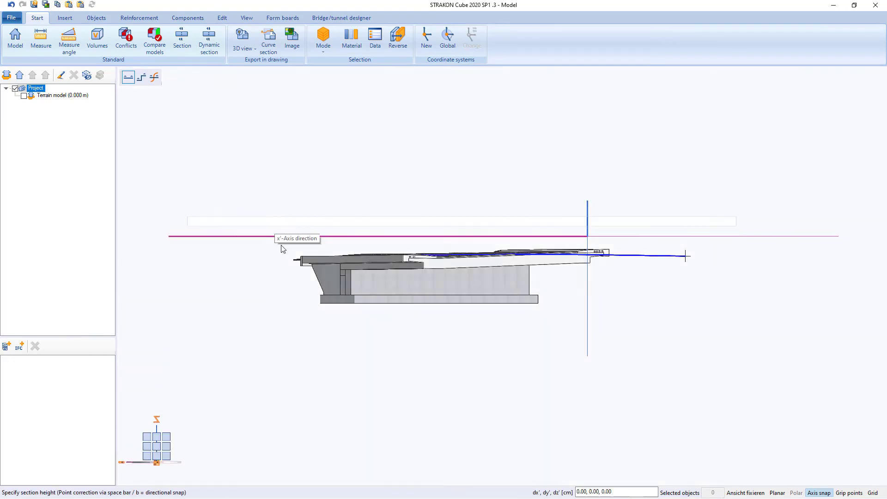
left_click(286, 317)
left_click(167, 438)
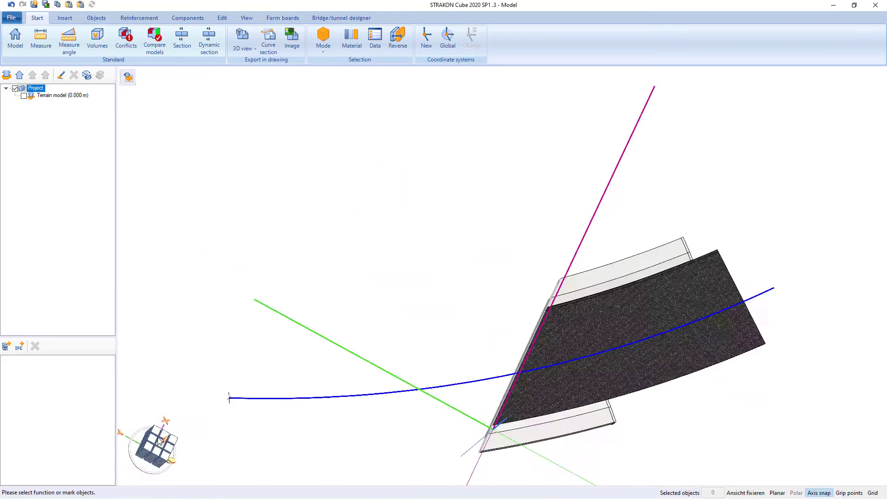
Step: Export the opposite half from above as a 3D view with "Mit WKS", joining it to the first half in the Top view
middle_click_drag(241, 370, 185, 242)
left_click(242, 44)
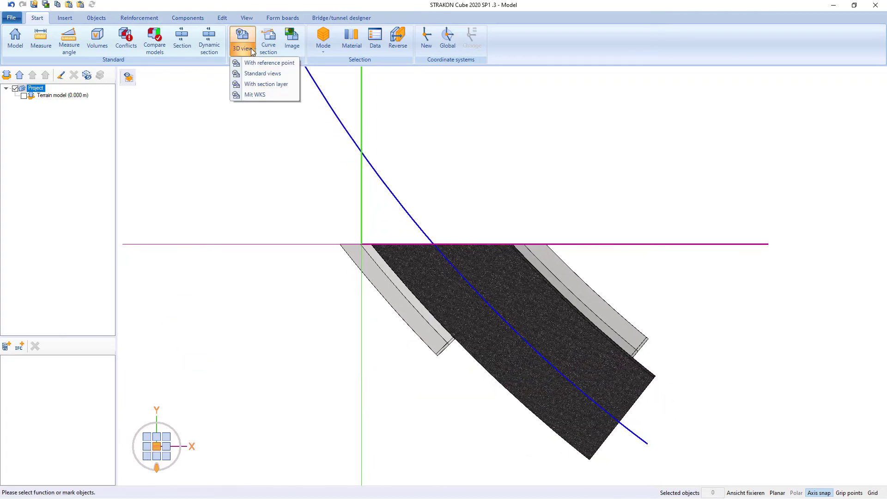
left_click(248, 96)
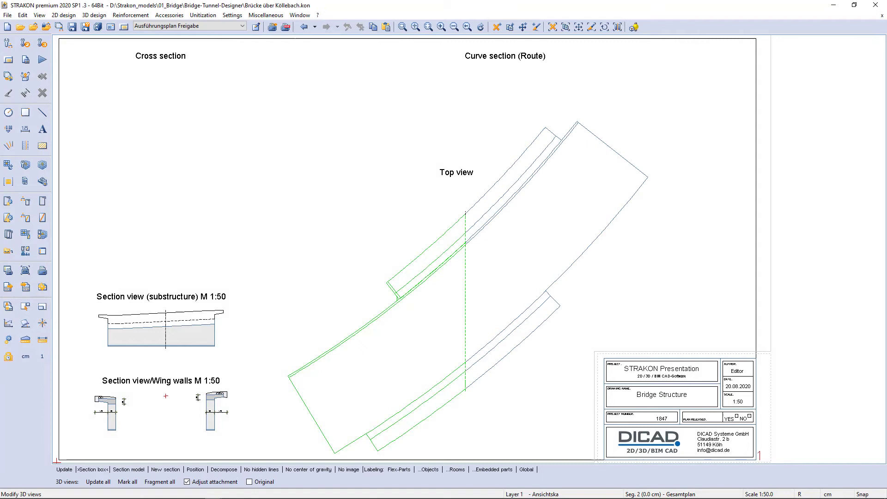
Step: Edit the section box of the first-placed top view half to cut away the roadway beyond the abutment, and accept the section
left_click(98, 425)
left_click(402, 266)
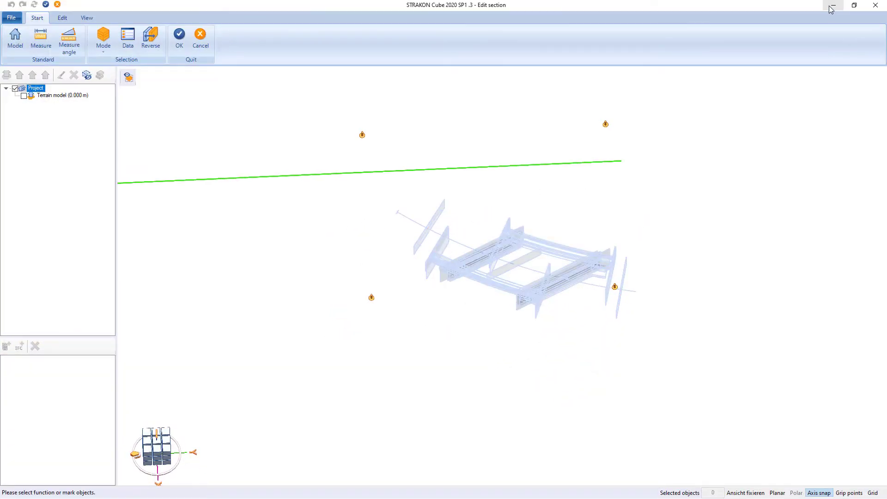
left_click(189, 31)
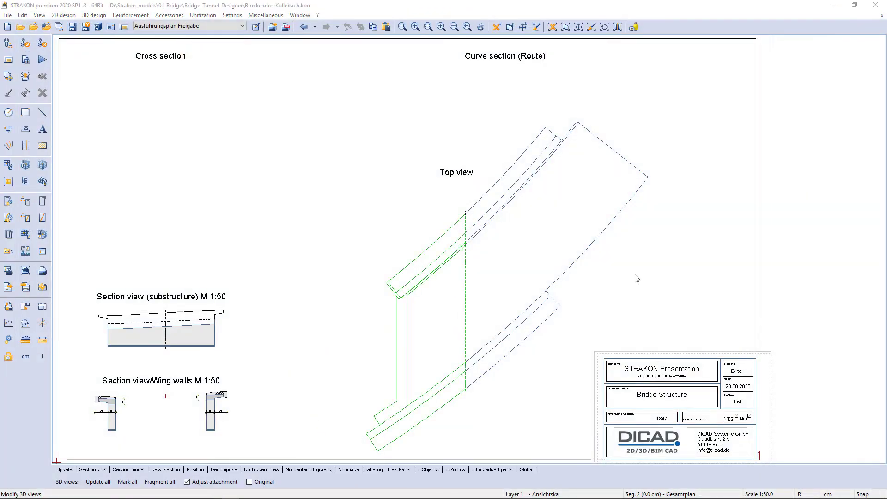
right_click(620, 264)
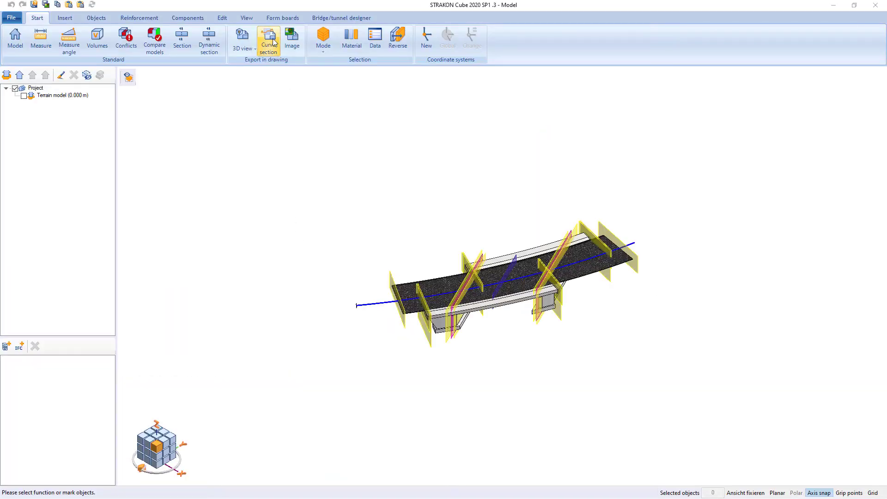
Step: Export a curve section of the whole bridge along the roadway axis and place it under the "Curve section (Route)" title
left_click(382, 304)
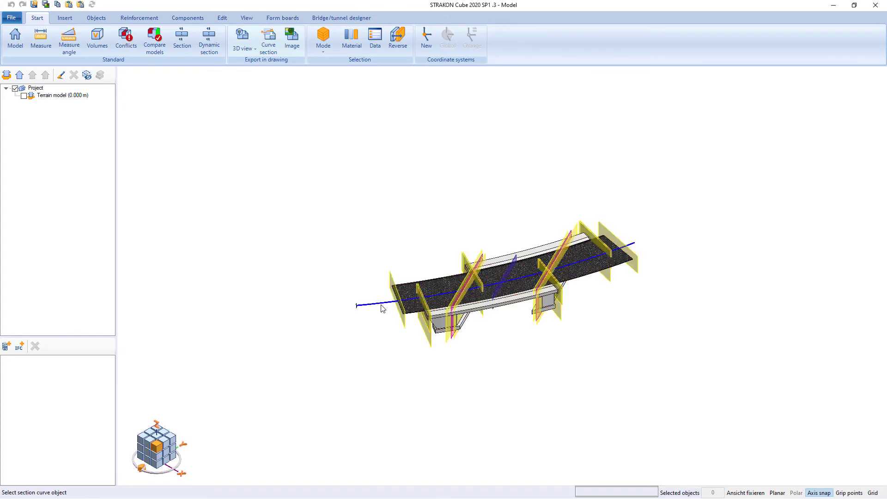
left_click(357, 305)
left_click_drag(322, 181, 698, 391)
left_click_drag(698, 390, 698, 391)
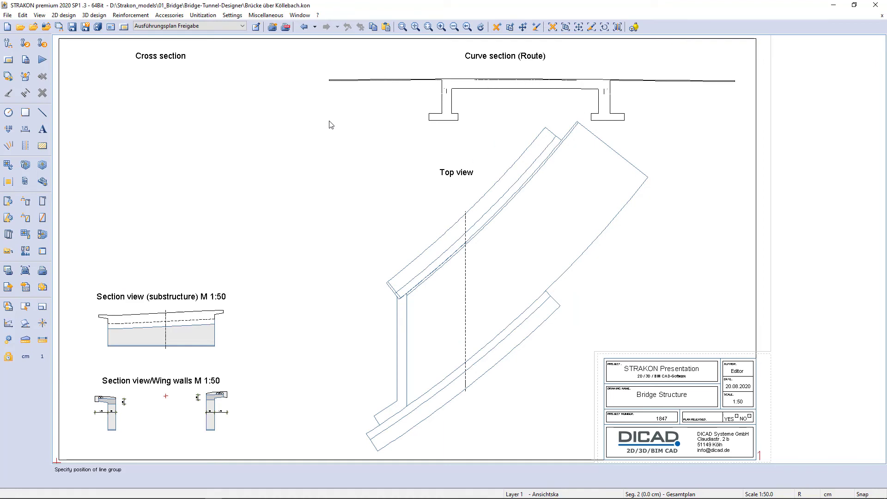
left_click(328, 124)
Step: Create an orthogonal section through the bridge at station 95.469 m with a shallow section depth
left_click(319, 18)
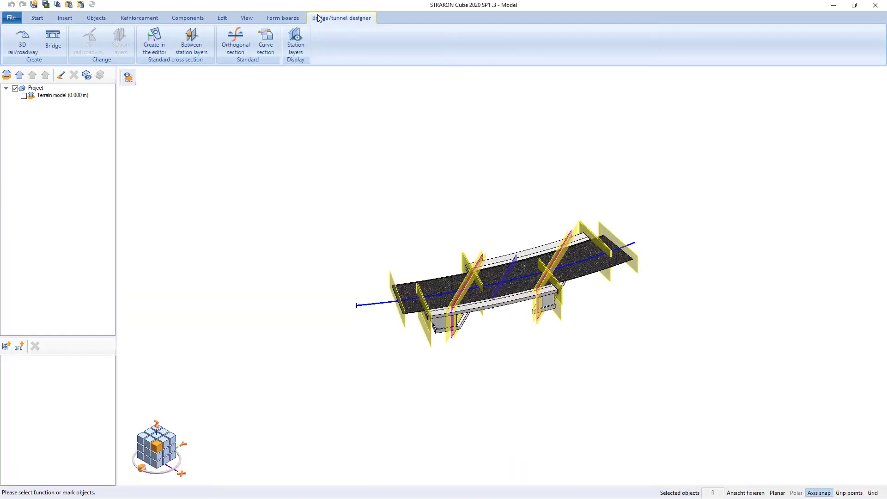
left_click(238, 50)
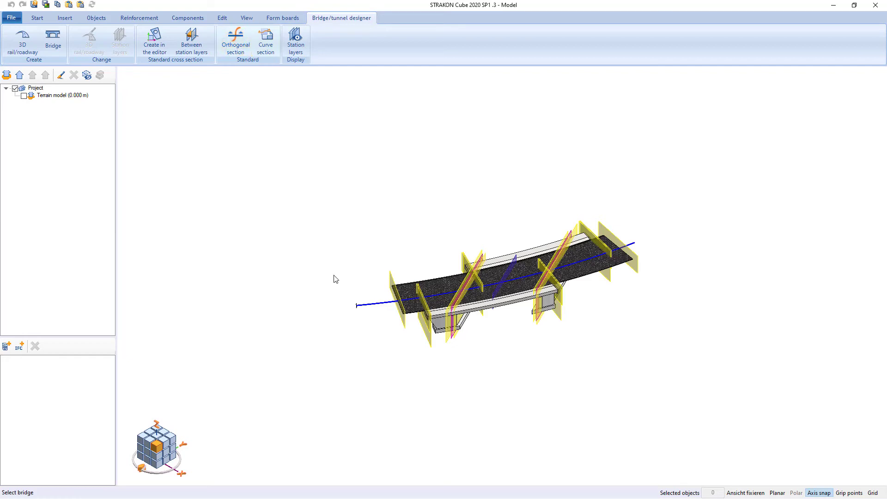
left_click(356, 305)
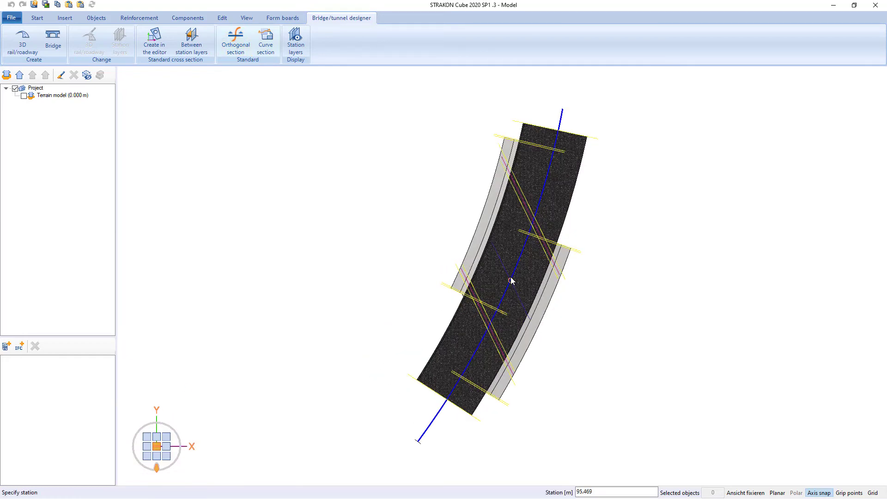
left_click(440, 241)
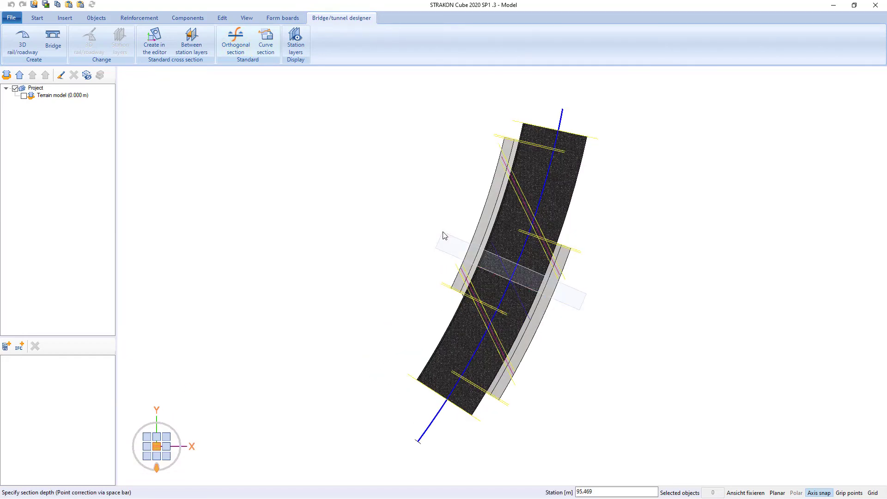
left_click(444, 236)
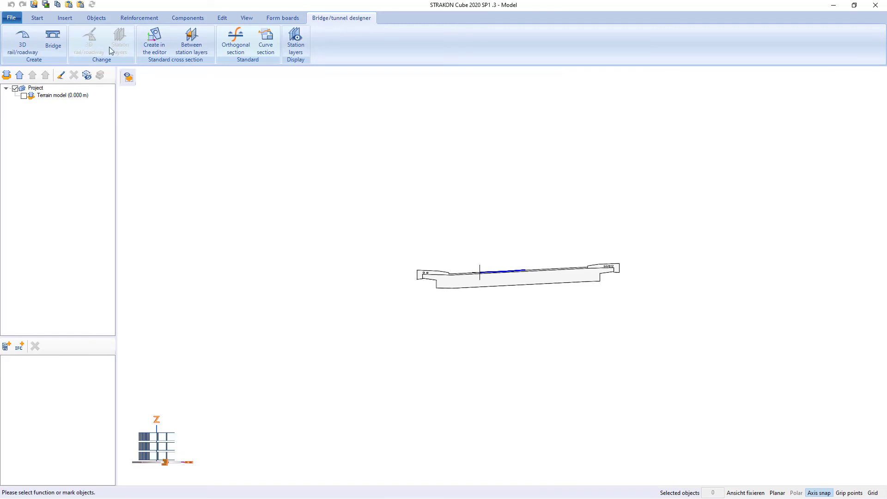
Step: Export the orthogonal section as a 3D view and place it under the "Cross section" title in the drawing
left_click(37, 18)
left_click(245, 43)
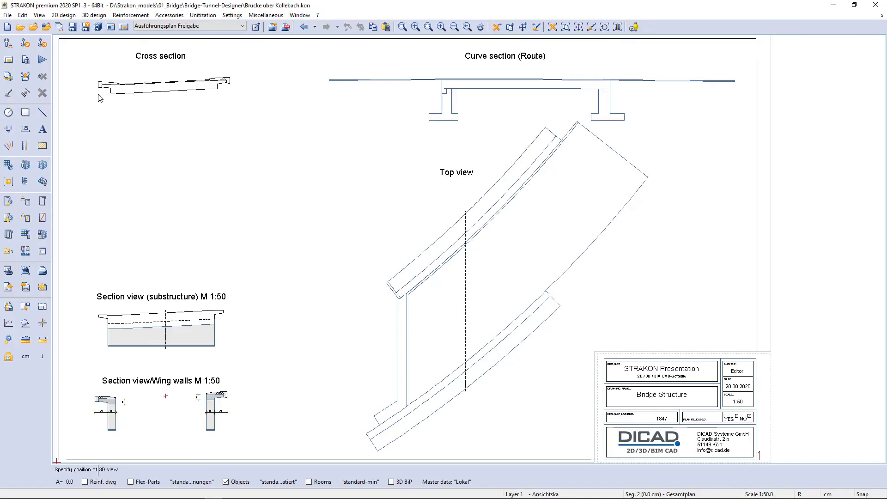
left_click_drag(71, 141, 251, 54)
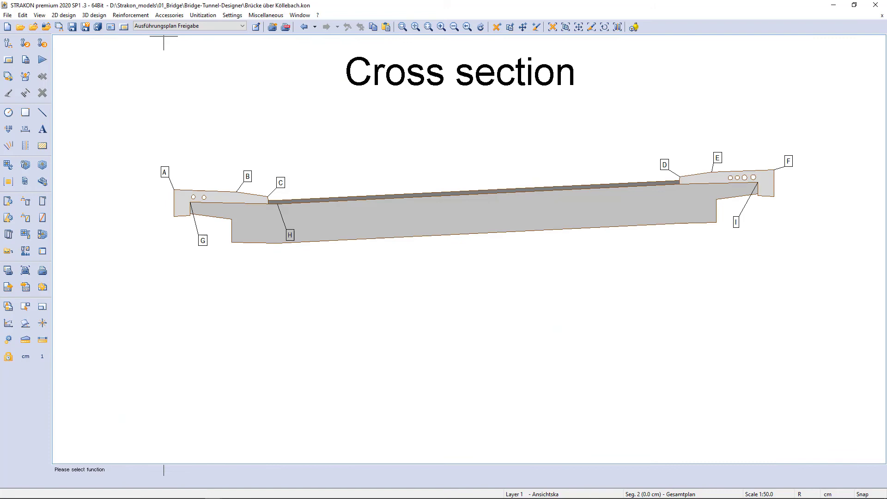
Step: Create a bridge construction height table for the labelled points and place it directly below the cross section
left_click(94, 15)
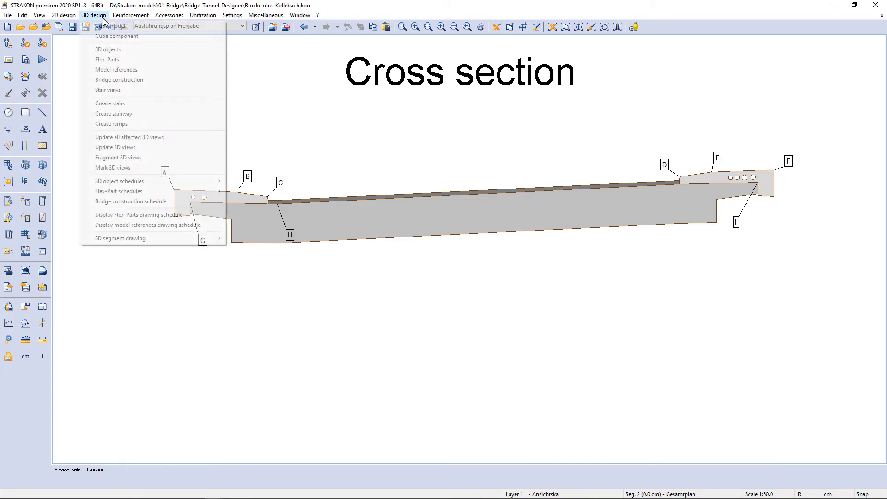
left_click(115, 81)
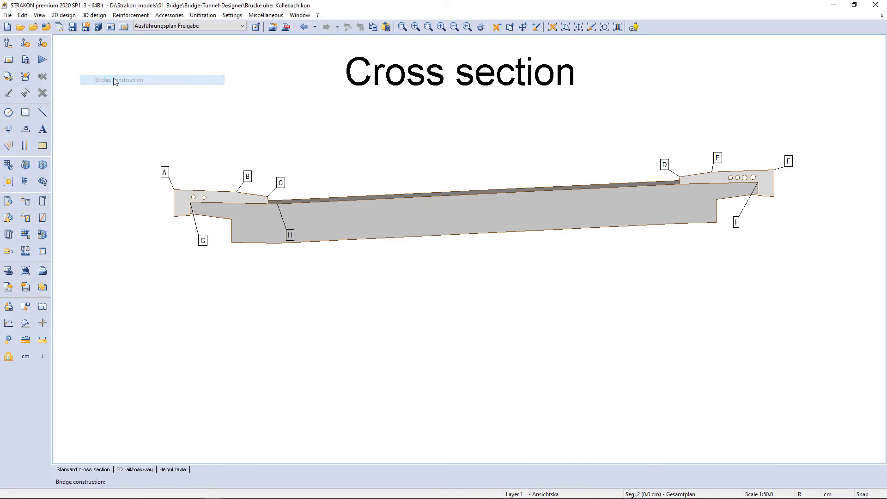
left_click(171, 469)
scroll(596, 302, "down", 1)
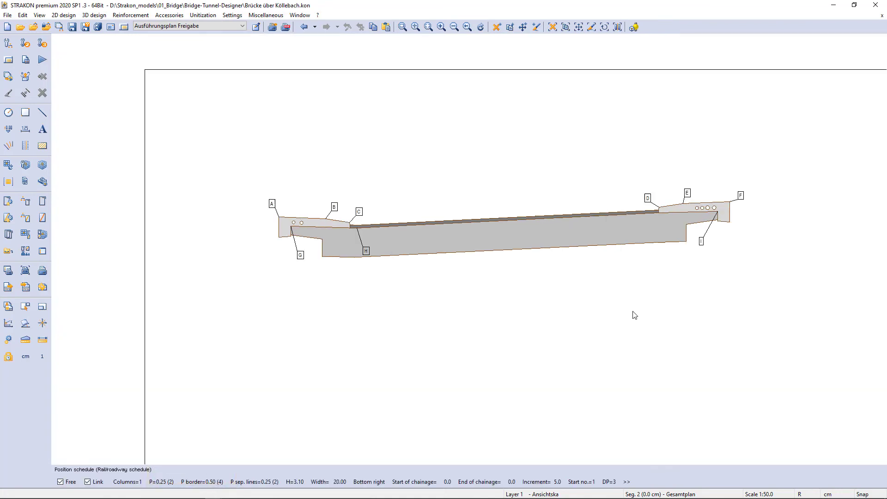
scroll(740, 356, "down", 1)
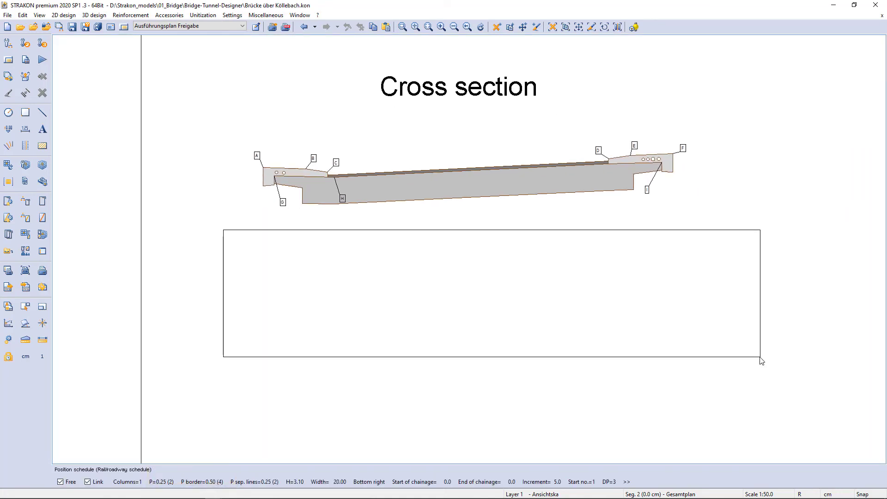
left_click(759, 357)
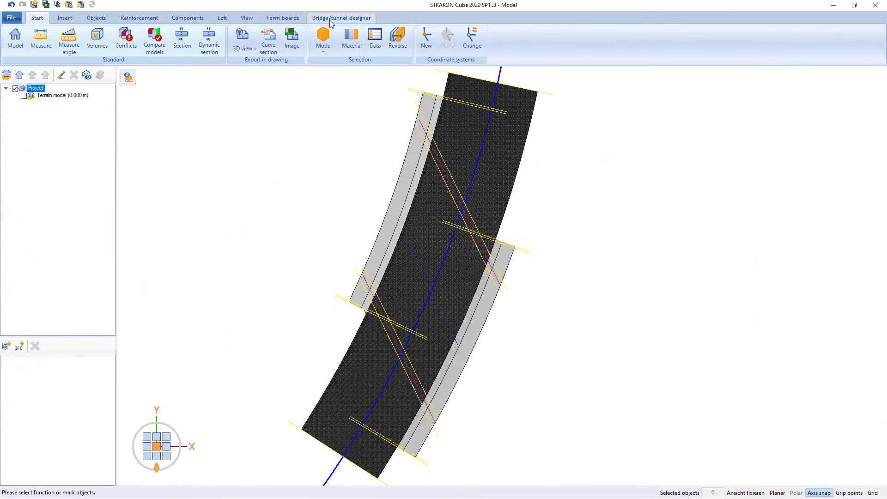
Step: Set the station of superstructure layer FW3 to 105 m in the bridge's station layers and accept the change
left_click(331, 20)
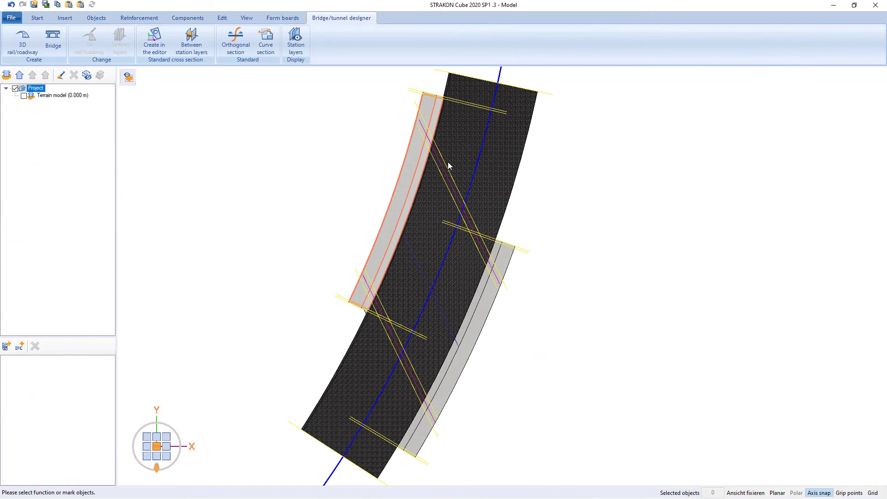
left_click(470, 170)
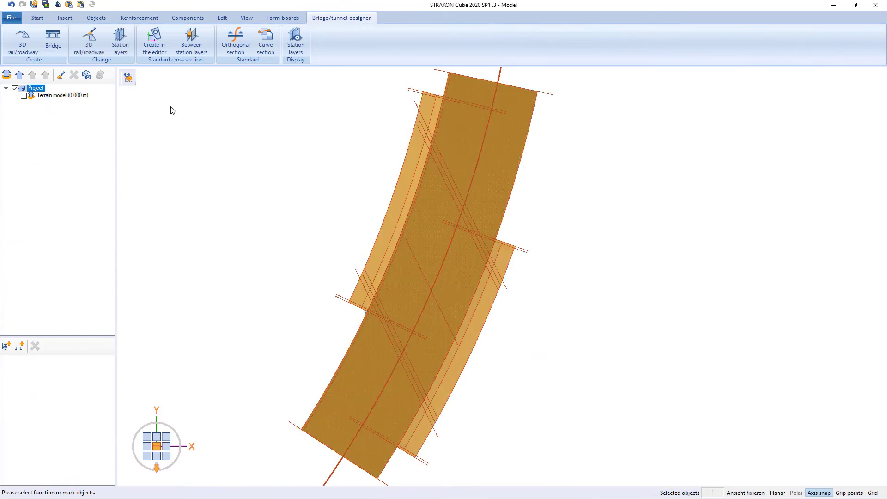
left_click(126, 48)
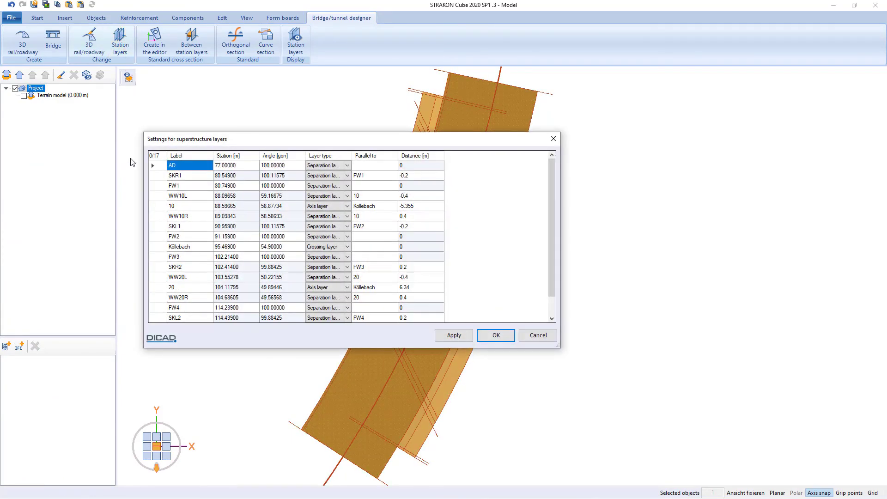
left_click(241, 258)
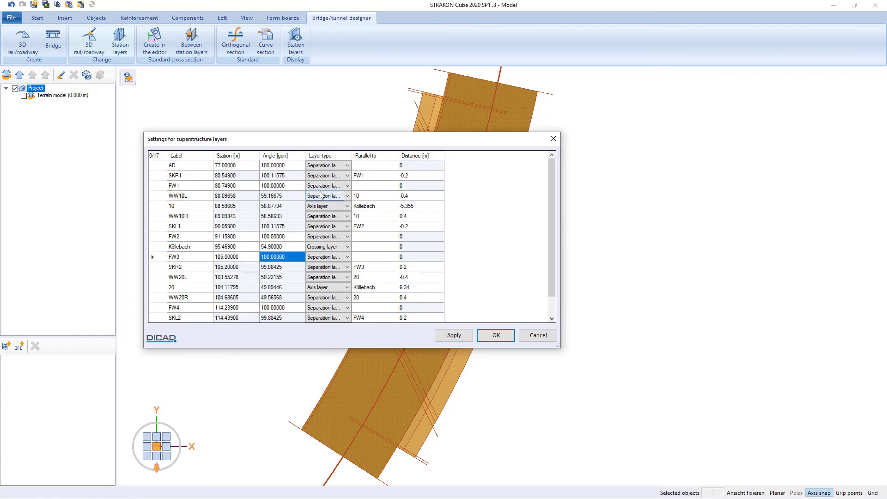
left_click_drag(357, 145, 246, 148)
left_click(376, 340)
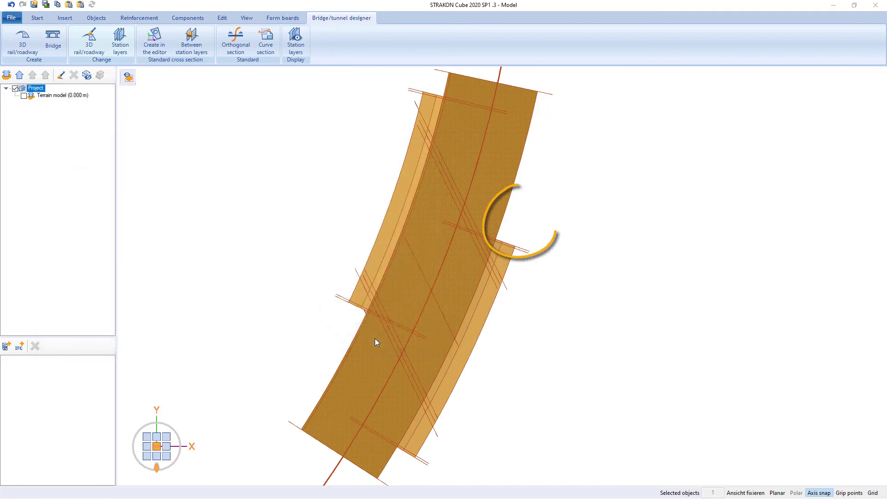
Step: Set the start radius of the roadway axis's first arc to 125 m and accept the changed 3D axis
left_click(89, 41)
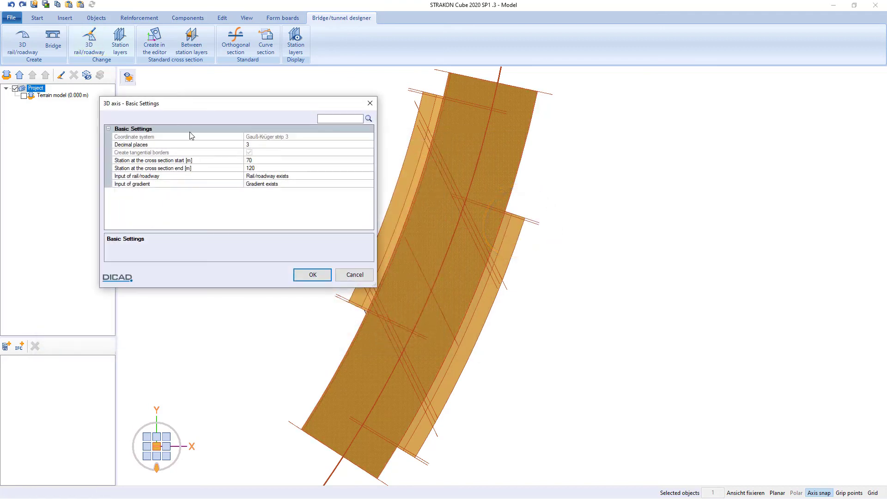
double_click(296, 180)
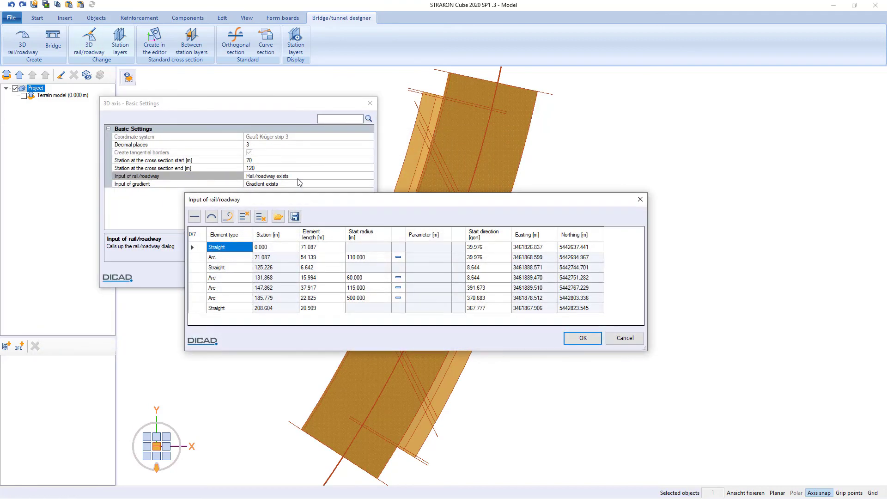
left_click(368, 257)
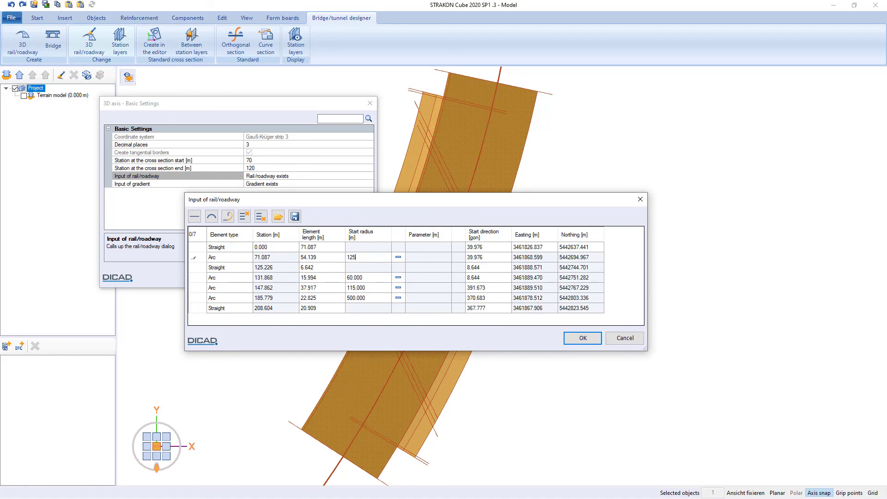
left_click(566, 337)
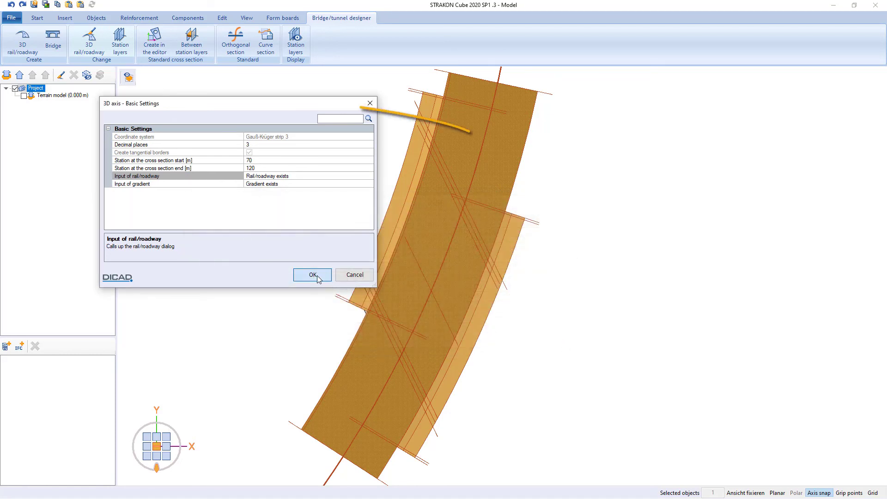
left_click(318, 277)
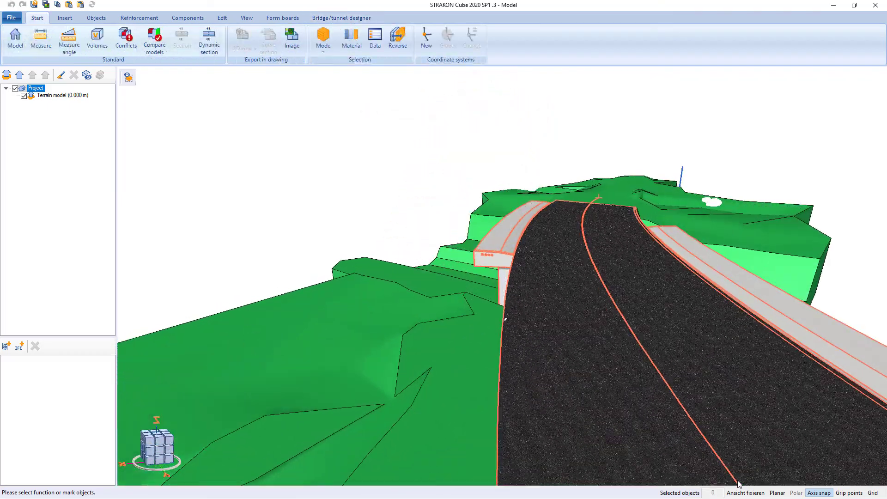